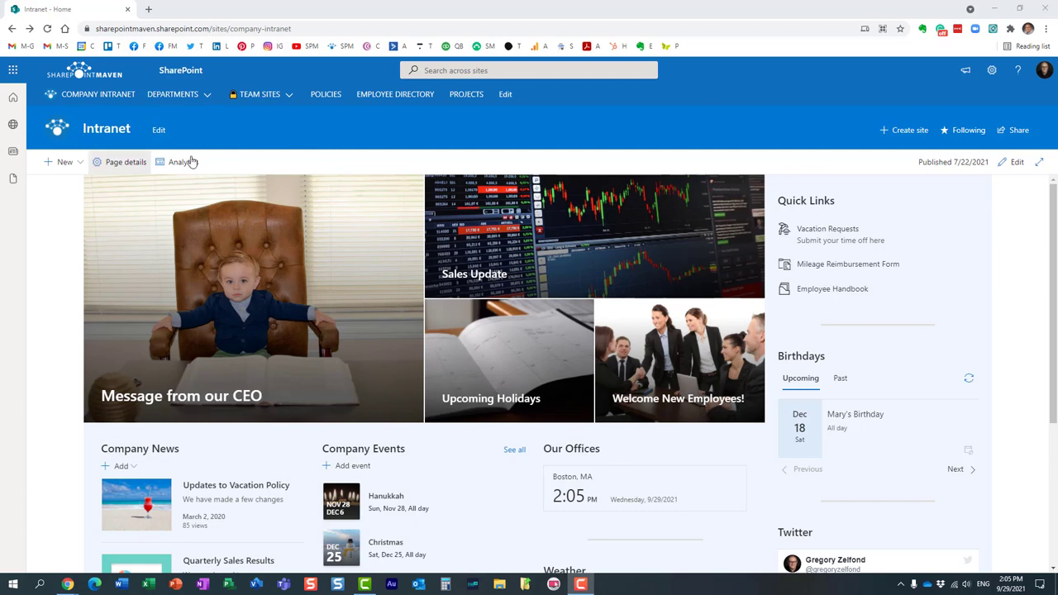
Expand the visitors, members and owners groups in Site permissions, then open Advanced permissions settings
{"action": "left_click", "coordinate": [992, 70]}
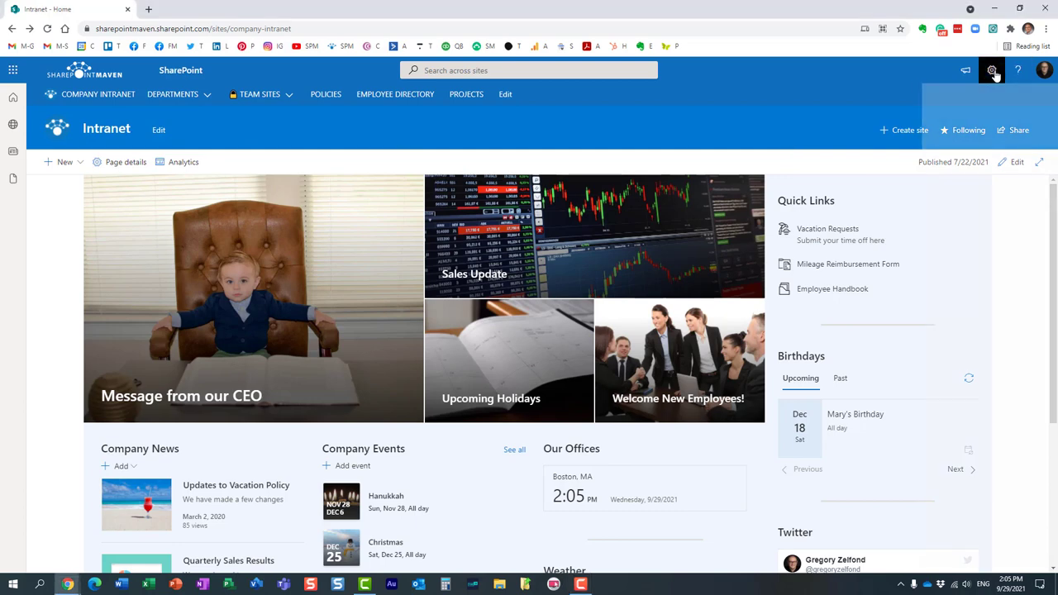
{"action": "left_click", "coordinate": [940, 211]}
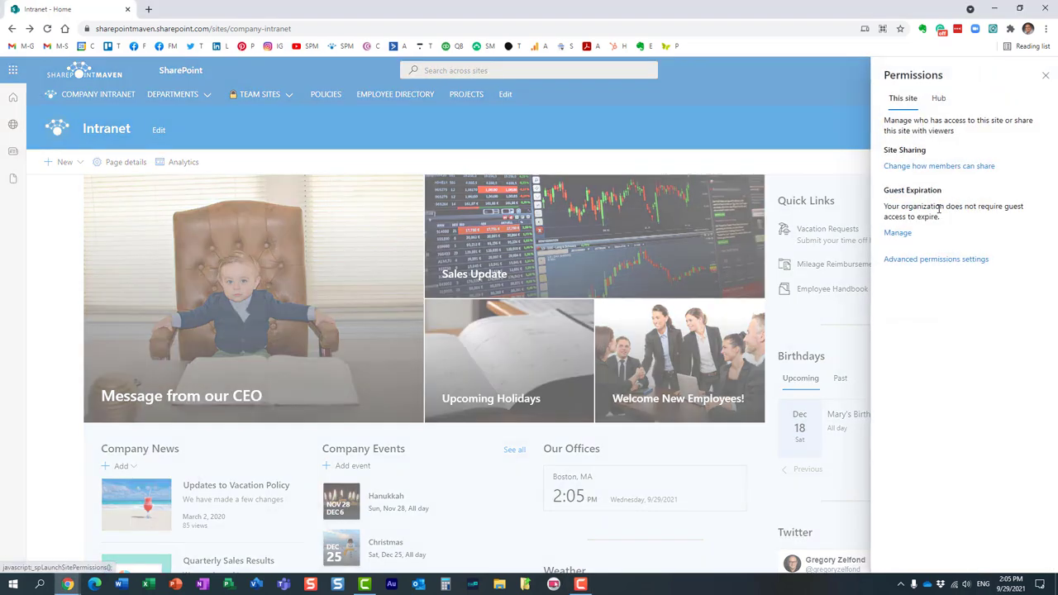
{"action": "left_click", "coordinate": [888, 221]}
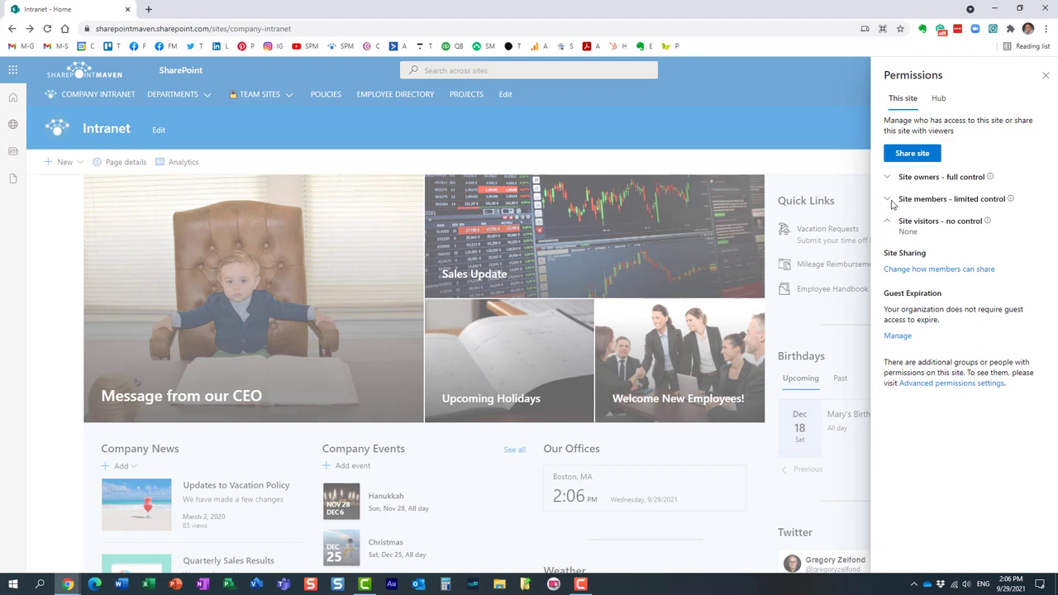
{"action": "left_click", "coordinate": [887, 200]}
{"action": "left_click", "coordinate": [887, 178]}
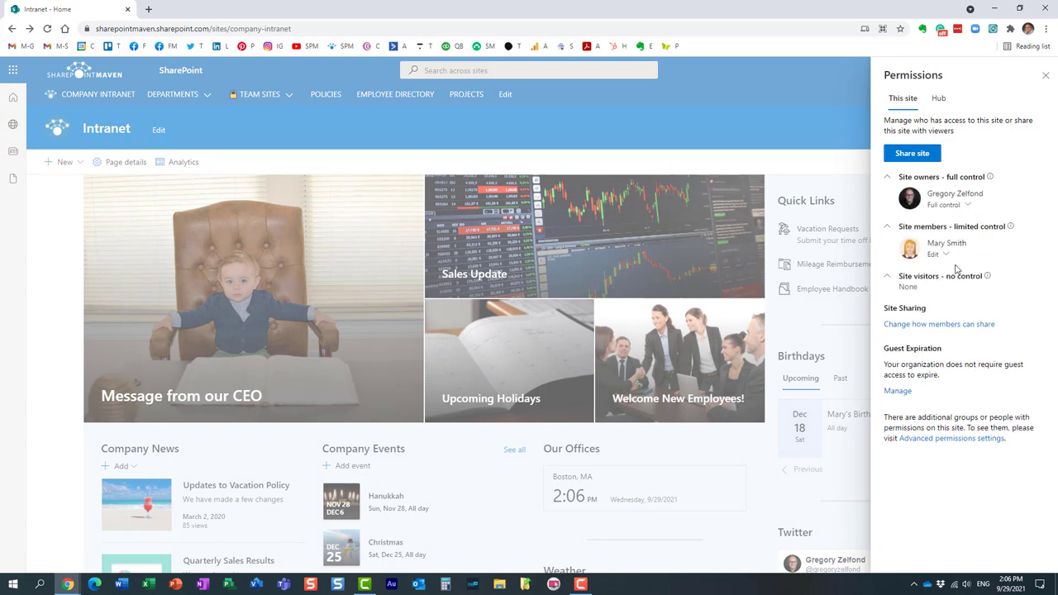
{"action": "left_click", "coordinate": [955, 441]}
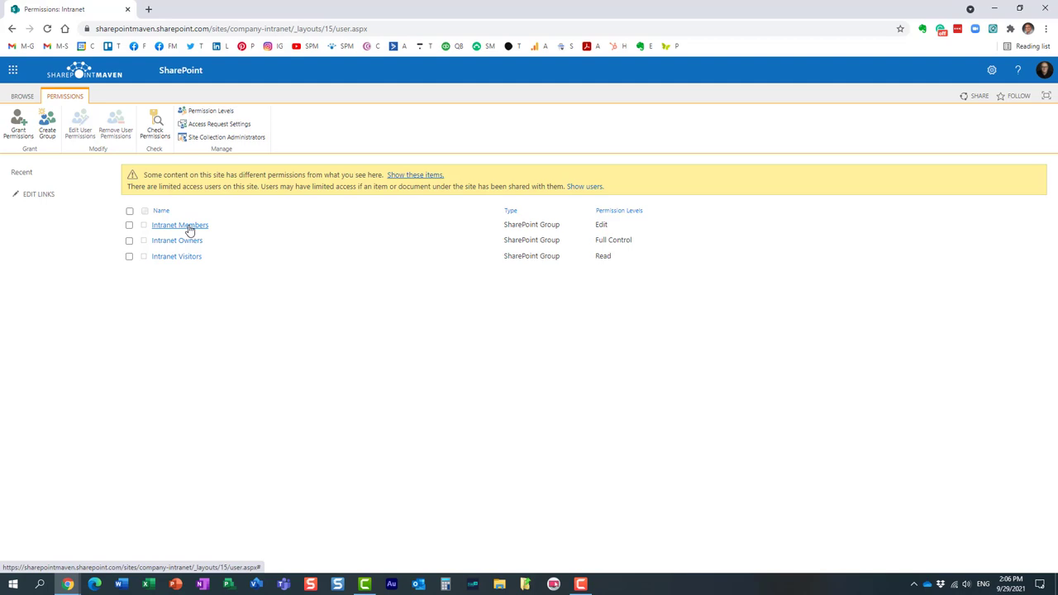
View the Intranet Members group's member, then return to the advanced Permissions page
{"action": "left_click", "coordinate": [188, 227]}
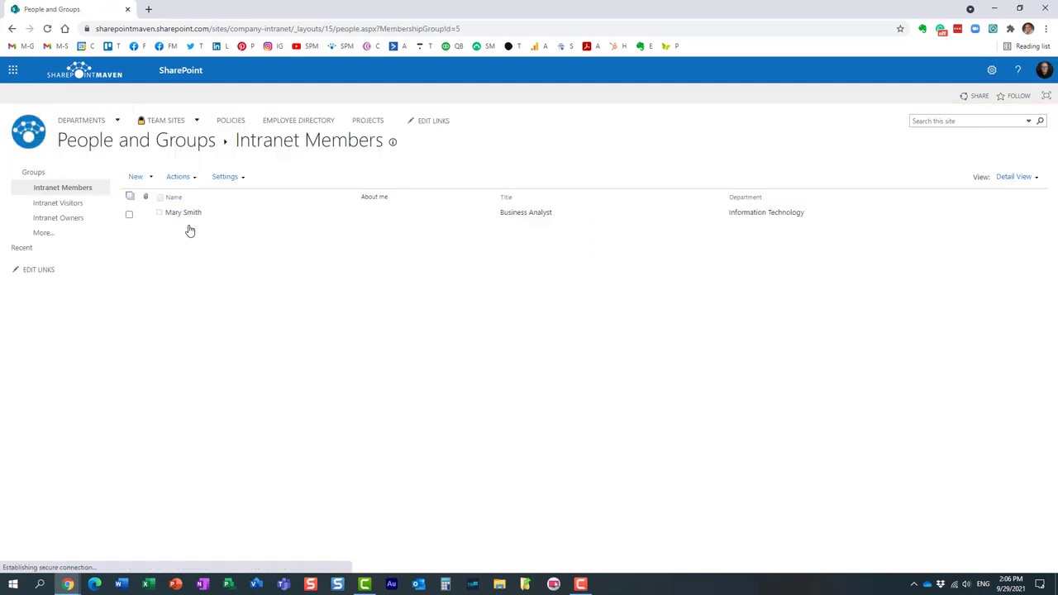
{"action": "left_click", "coordinate": [11, 29]}
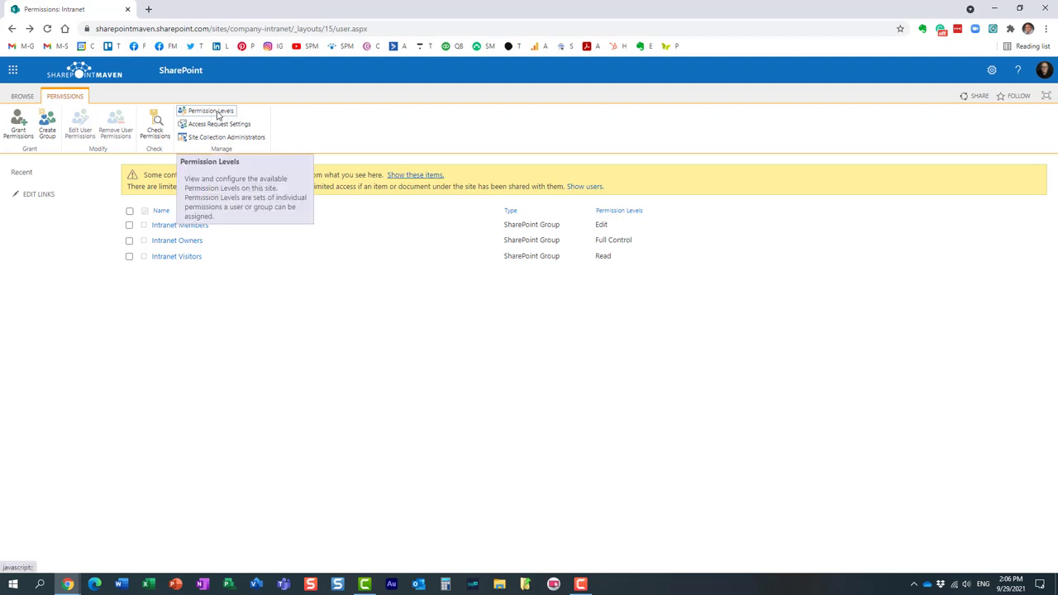
Review the permission levels, highlighting Edit's right to manage lists, then return to the Intranet home page
{"action": "left_click", "coordinate": [218, 115]}
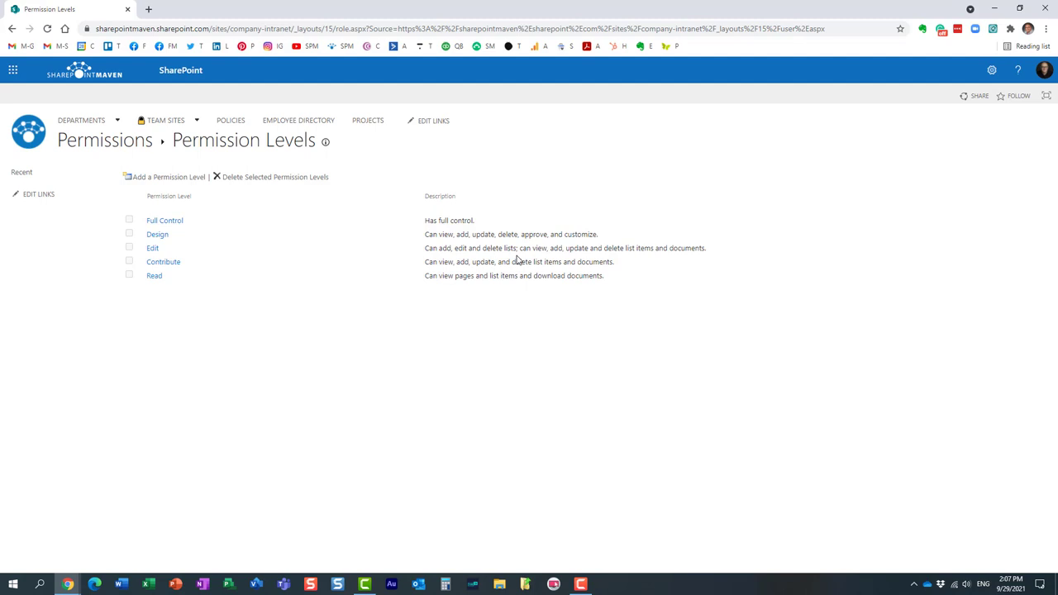
{"action": "left_click_drag", "start_coordinate": [519, 248], "coordinate": [418, 253]}
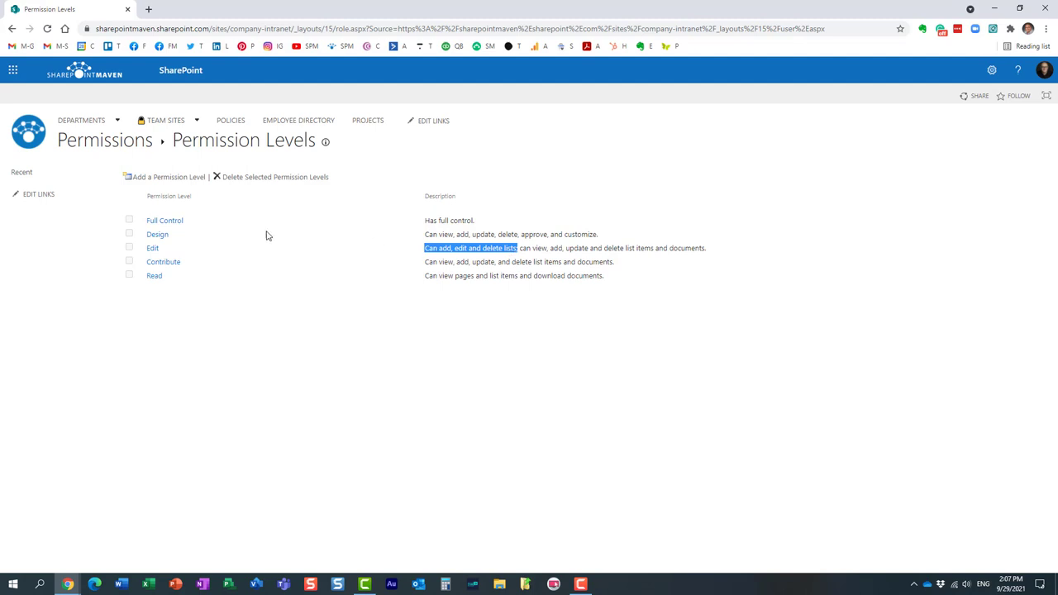
{"action": "mouse_move", "coordinate": [78, 118]}
{"action": "left_click", "coordinate": [29, 134]}
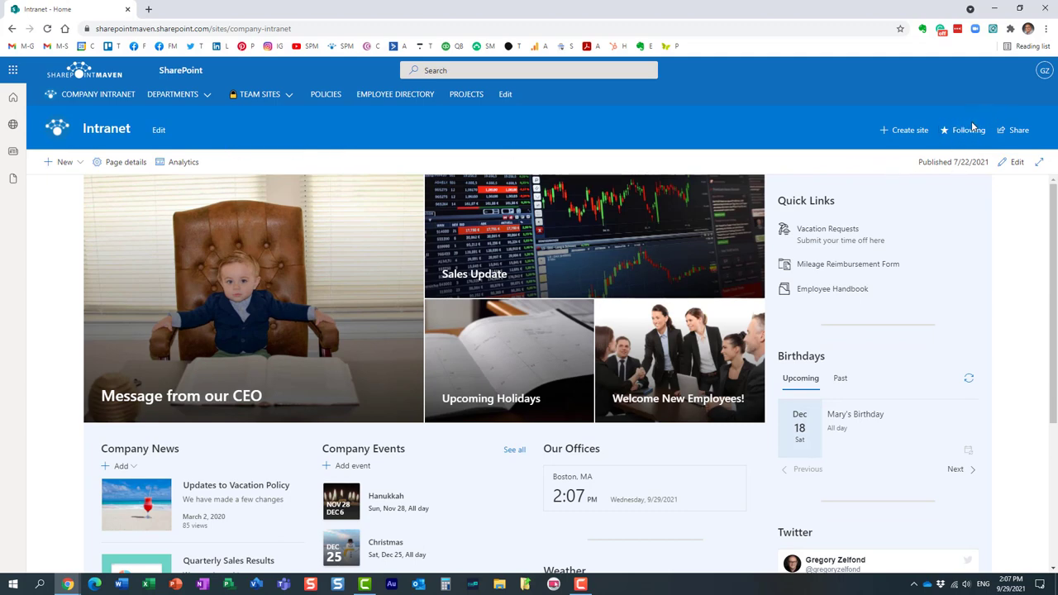
Open the Documents library from Site contents
{"action": "left_click", "coordinate": [991, 70]}
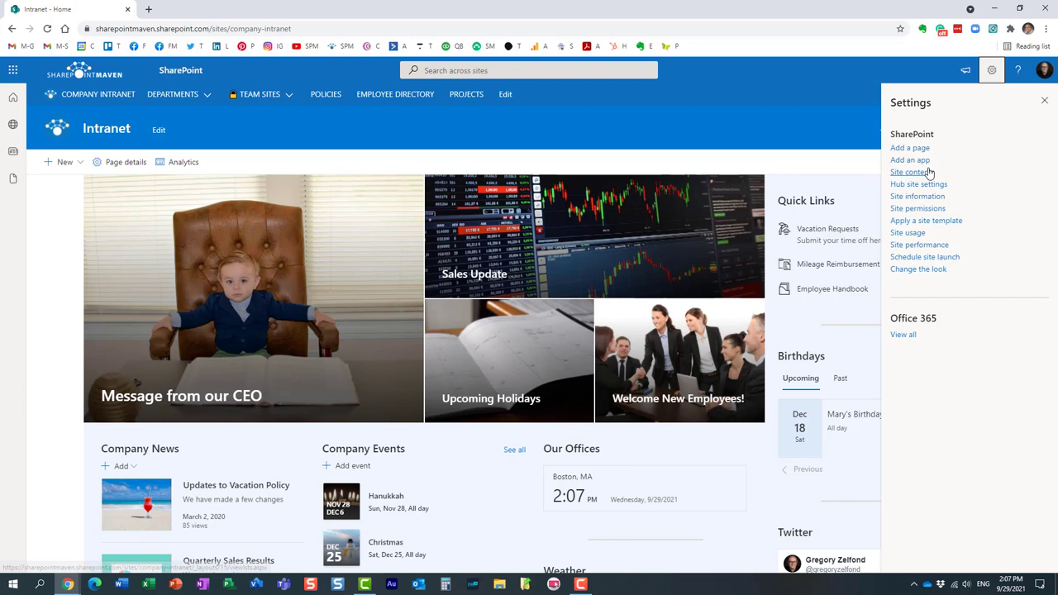
{"action": "left_click", "coordinate": [929, 172]}
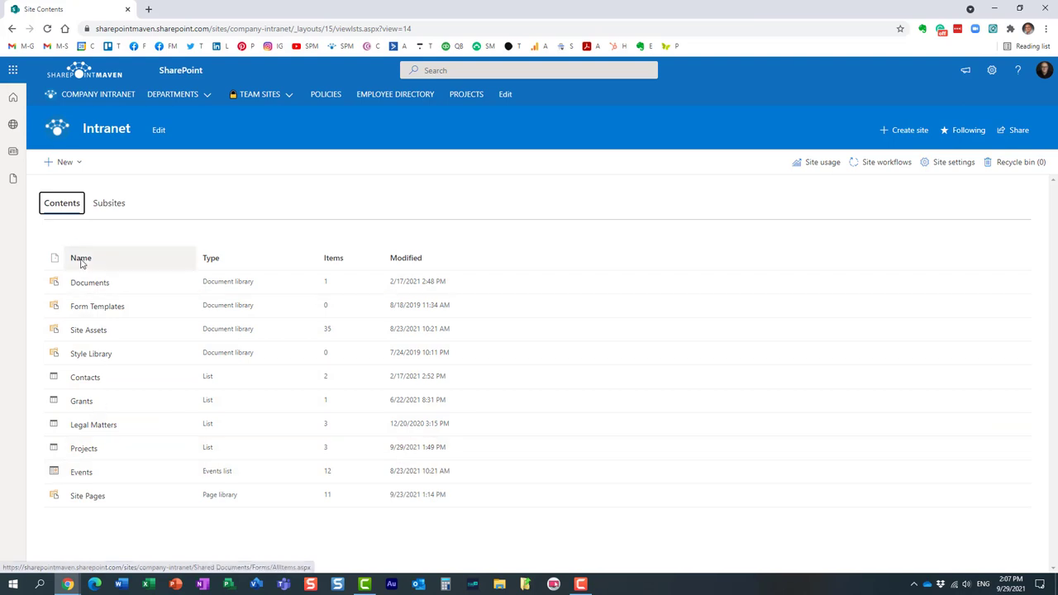
{"action": "left_click", "coordinate": [98, 285]}
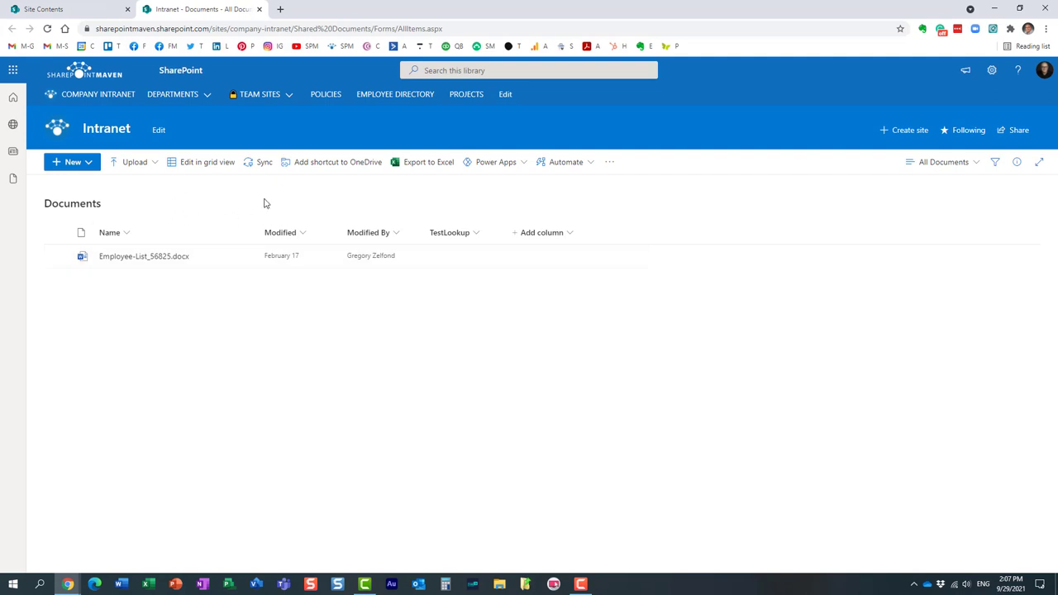
Inspect the actions available for Employee-List_56825.docx and the New item choices
{"action": "left_click", "coordinate": [57, 256]}
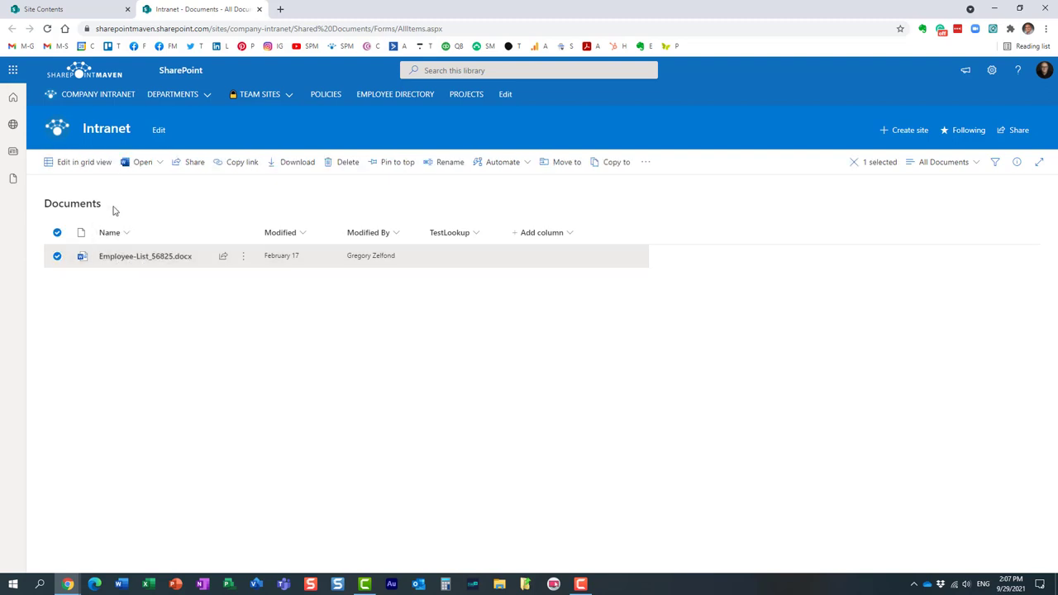
{"action": "left_click", "coordinate": [57, 257]}
{"action": "right_click", "coordinate": [155, 256]}
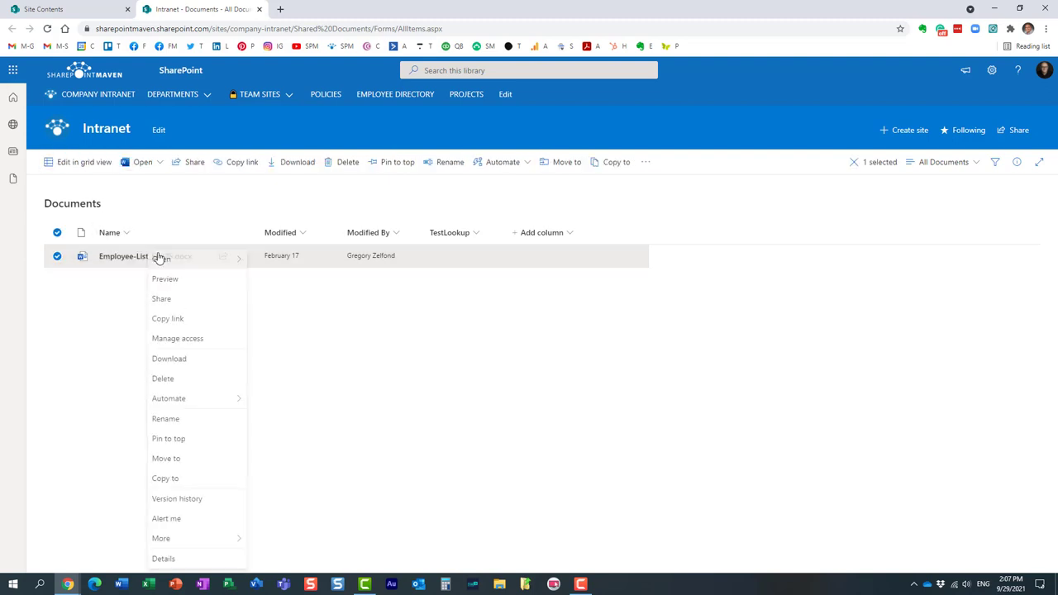
{"action": "left_click", "coordinate": [245, 199]}
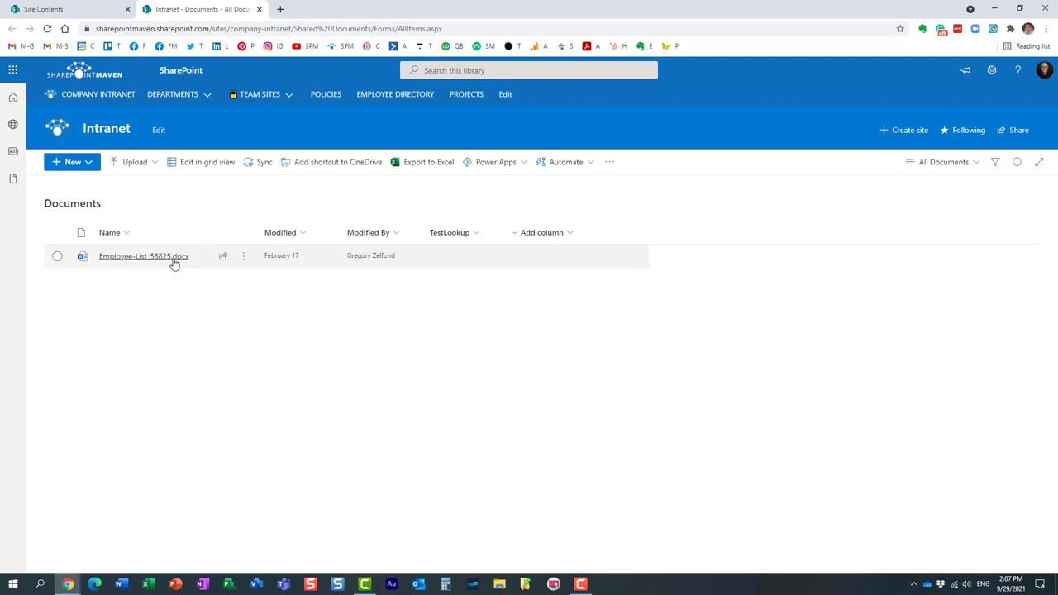
{"action": "left_click", "coordinate": [94, 167]}
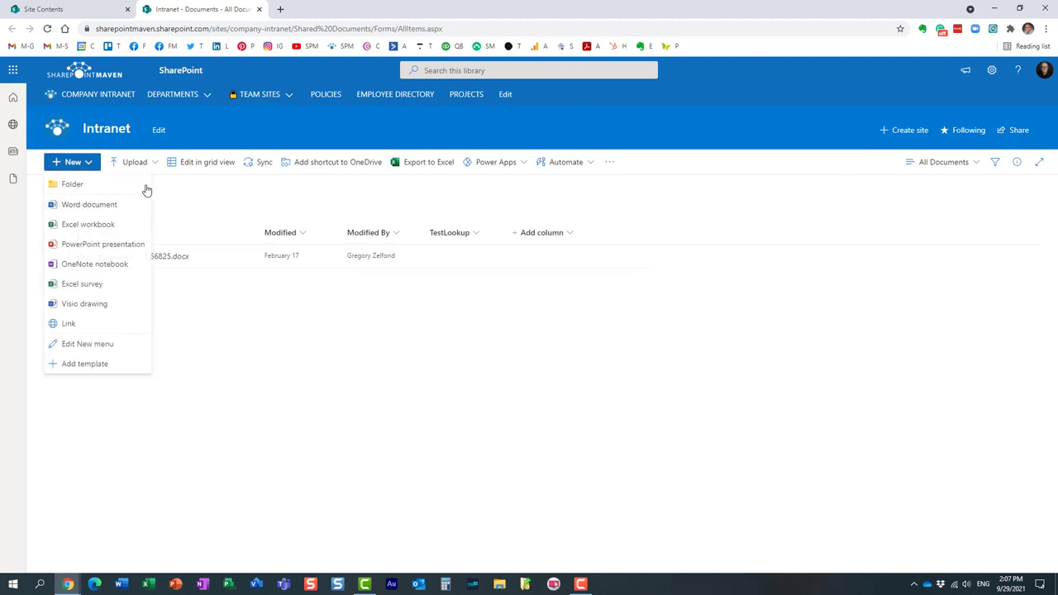
{"action": "left_click", "coordinate": [235, 206]}
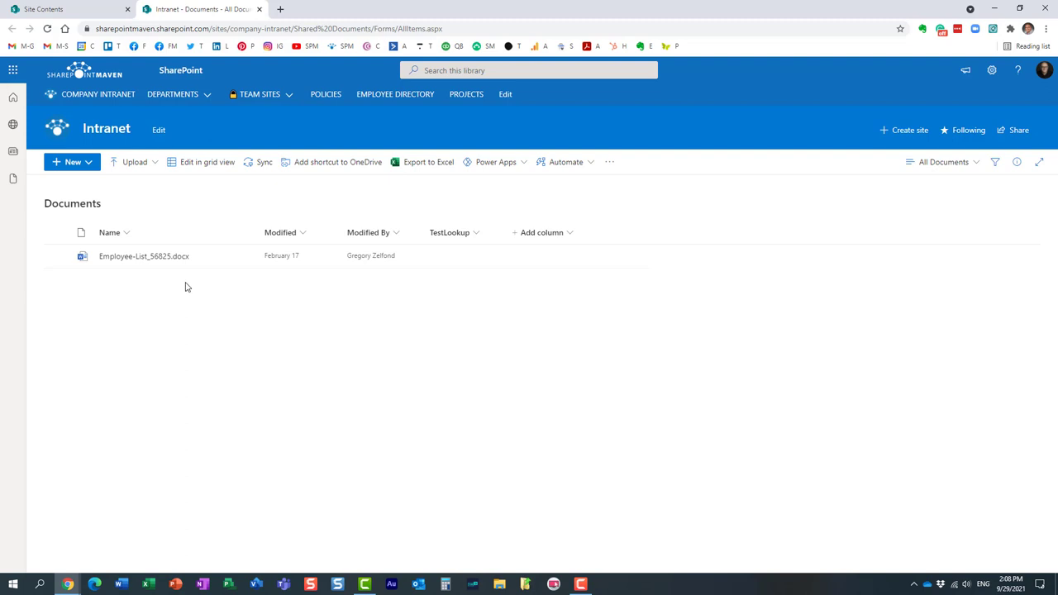
In the member's incognito window, check Site permissions showing one owner and one member, then close the panels
{"action": "left_click", "coordinate": [72, 585]}
{"action": "left_click", "coordinate": [175, 542]}
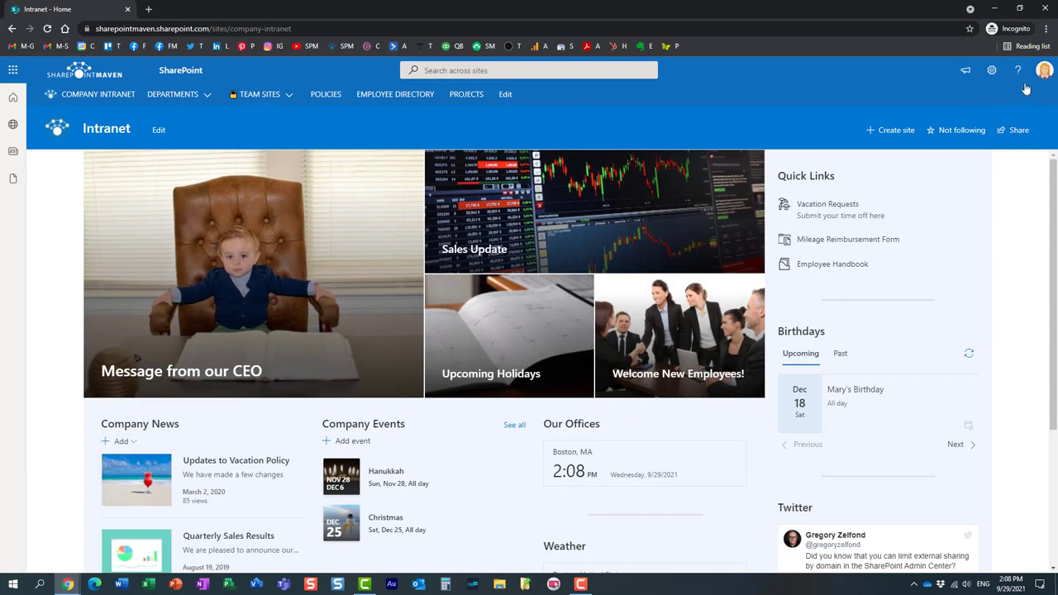
{"action": "left_click", "coordinate": [990, 72]}
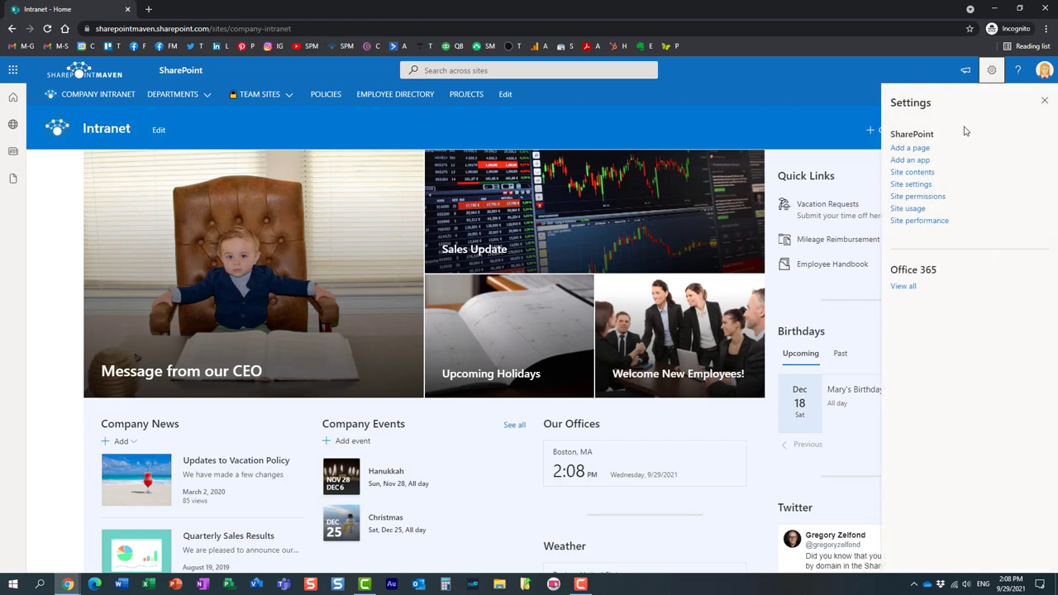
{"action": "left_click", "coordinate": [937, 198]}
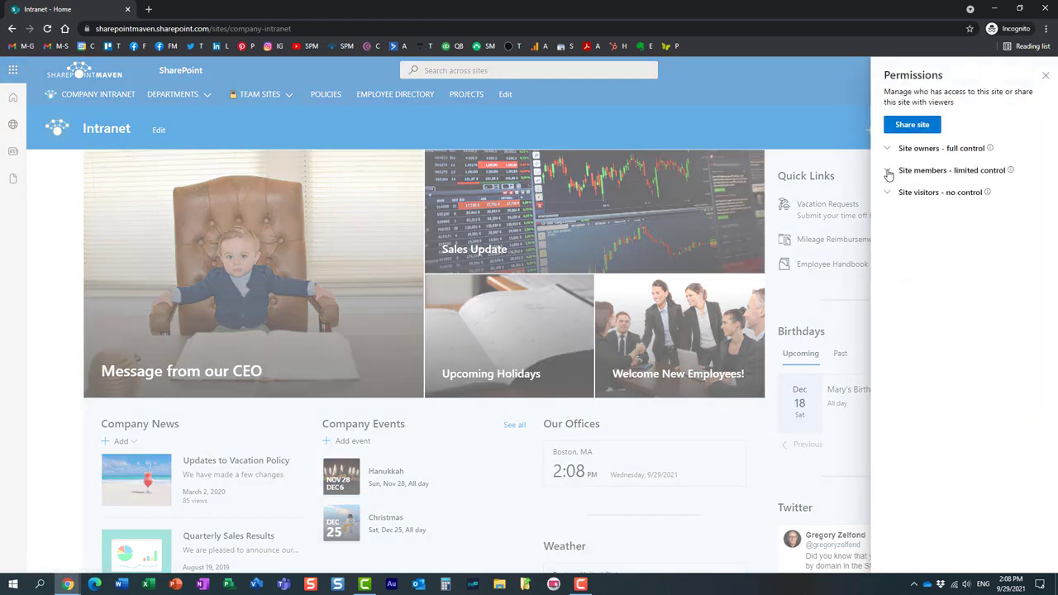
{"action": "left_click", "coordinate": [887, 171]}
{"action": "left_click", "coordinate": [886, 151]}
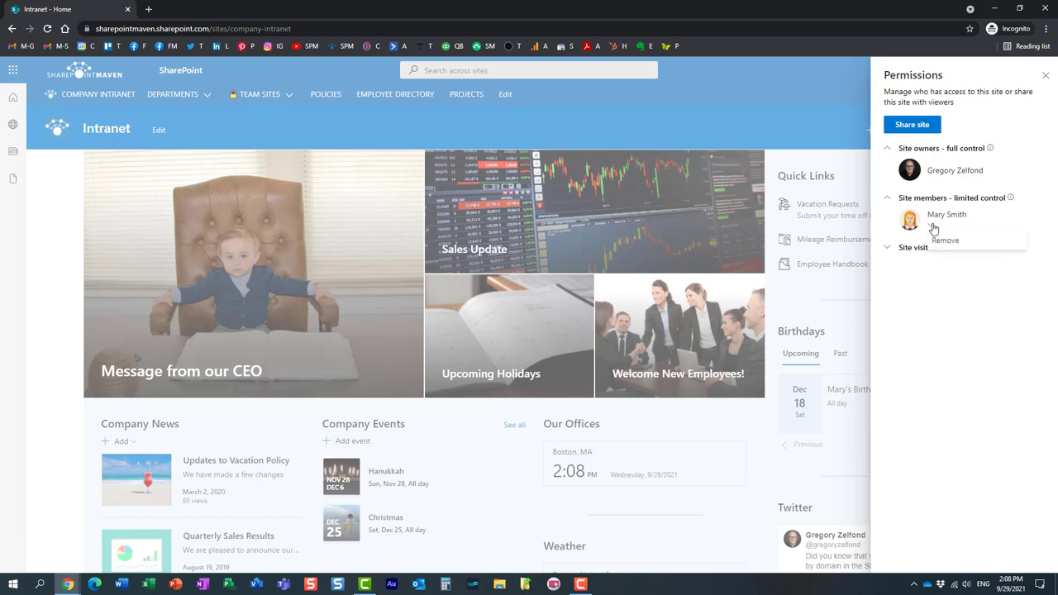
{"action": "mouse_move", "coordinate": [942, 227]}
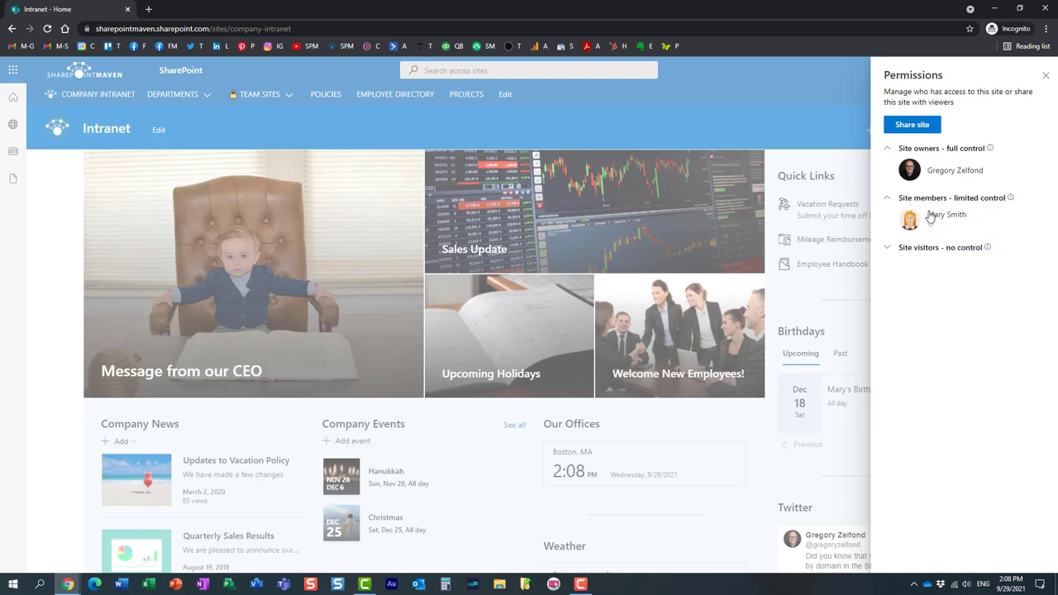
{"action": "left_click", "coordinate": [1045, 79]}
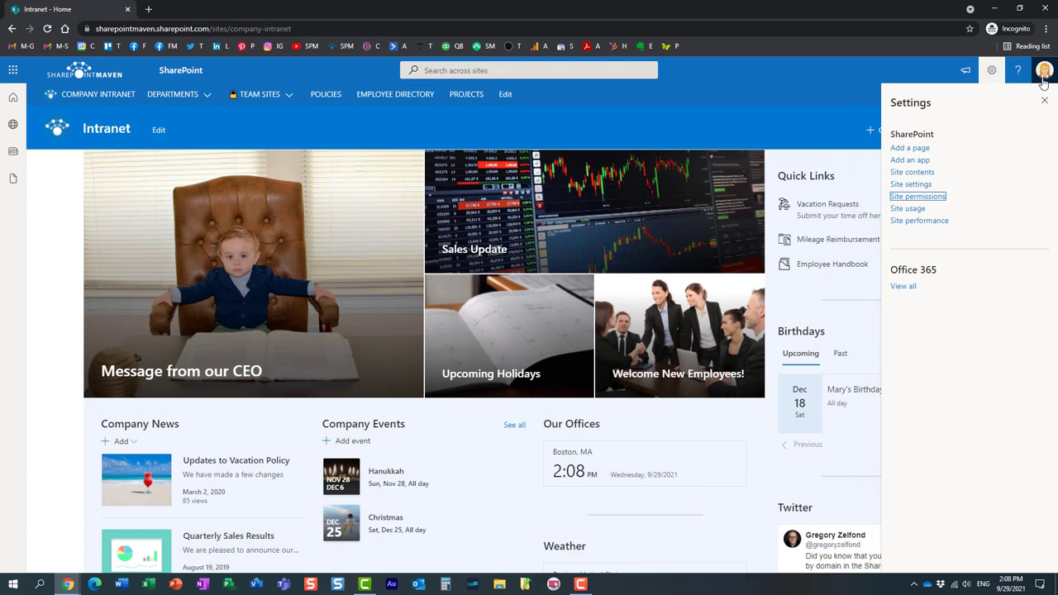
{"action": "left_click", "coordinate": [1042, 104]}
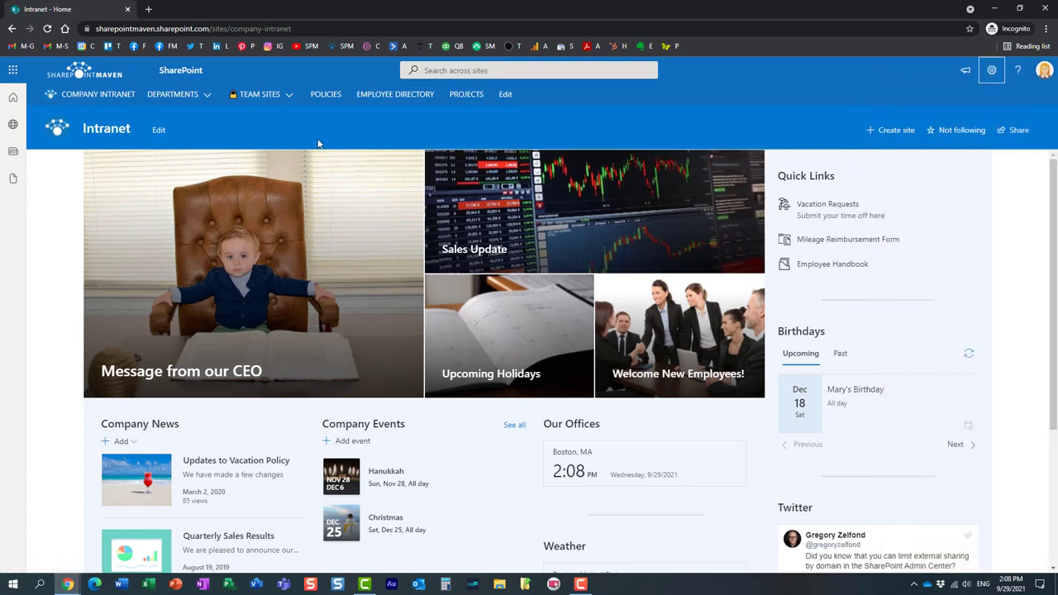
Open the Documents library and view the member's actions for Employee-List_56825.docx
{"action": "left_click", "coordinate": [991, 71]}
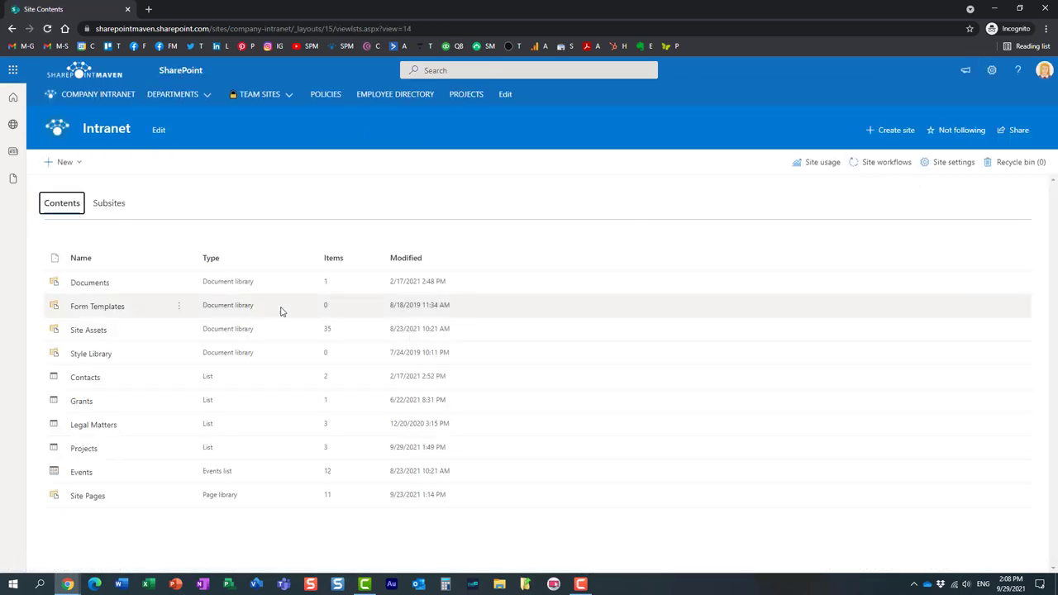
{"action": "left_click", "coordinate": [95, 282]}
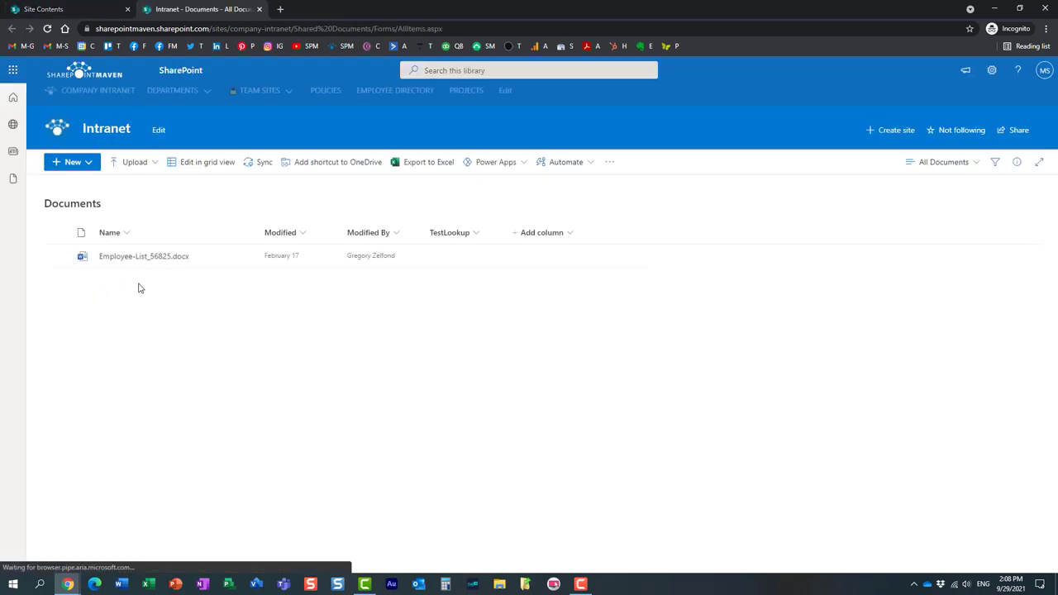
{"action": "left_click", "coordinate": [57, 257]}
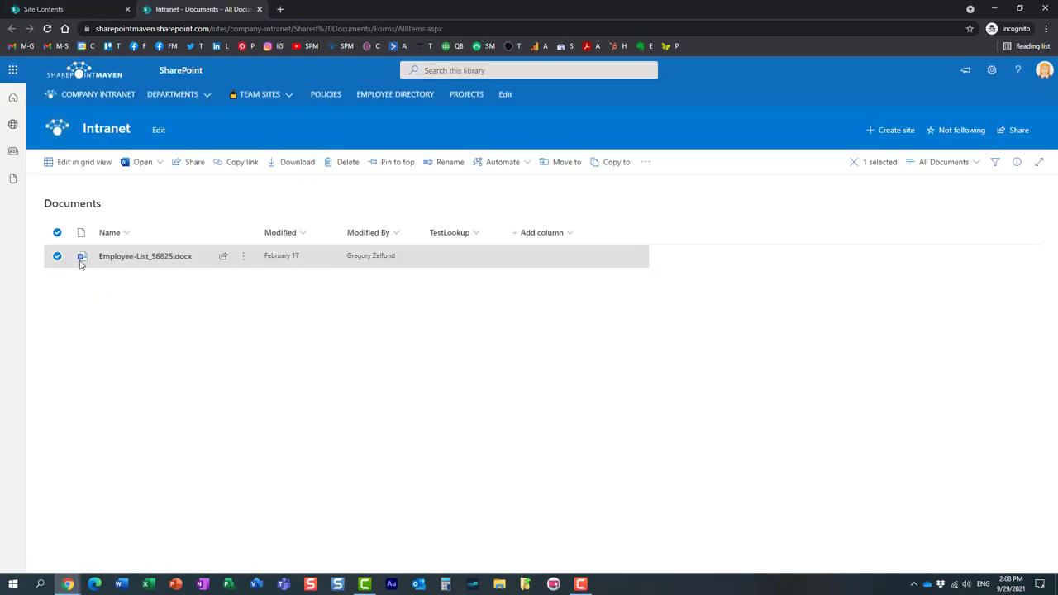
{"action": "right_click", "coordinate": [141, 263]}
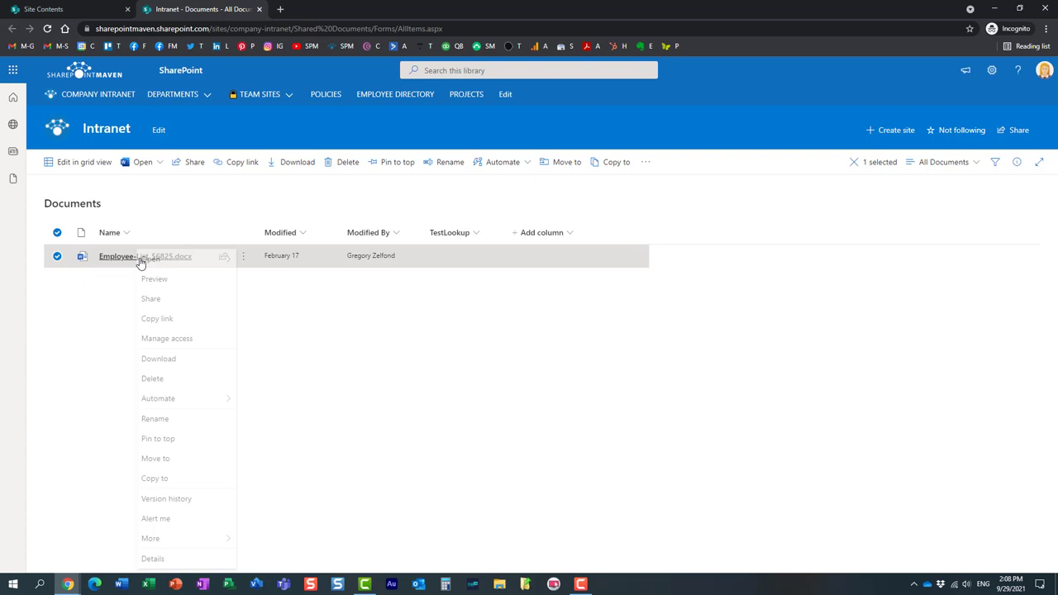
{"action": "left_click", "coordinate": [312, 346]}
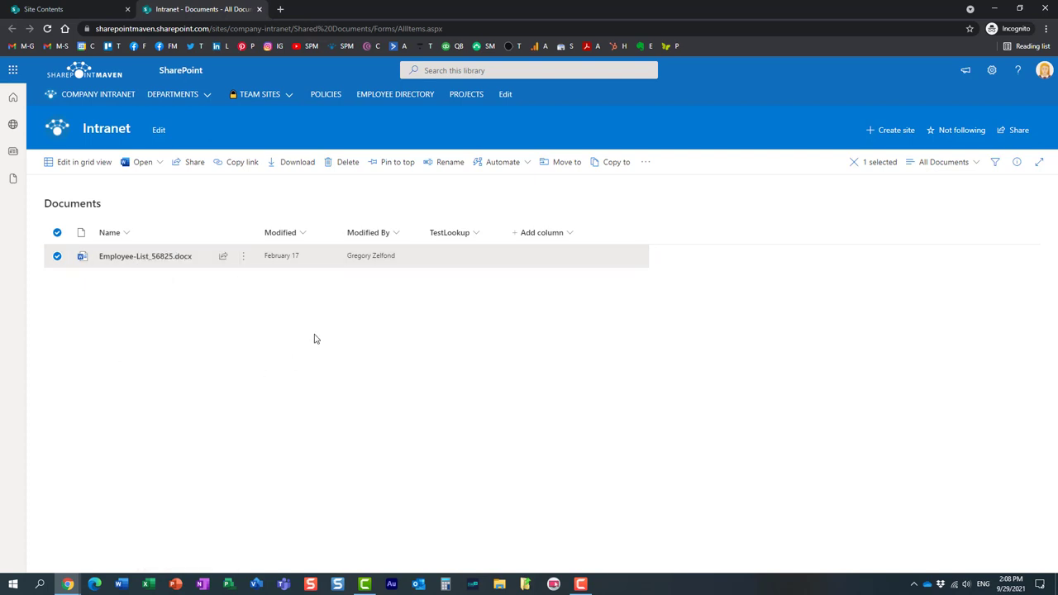
Look at the new column types, then open the Documents library settings
{"action": "left_click", "coordinate": [567, 239]}
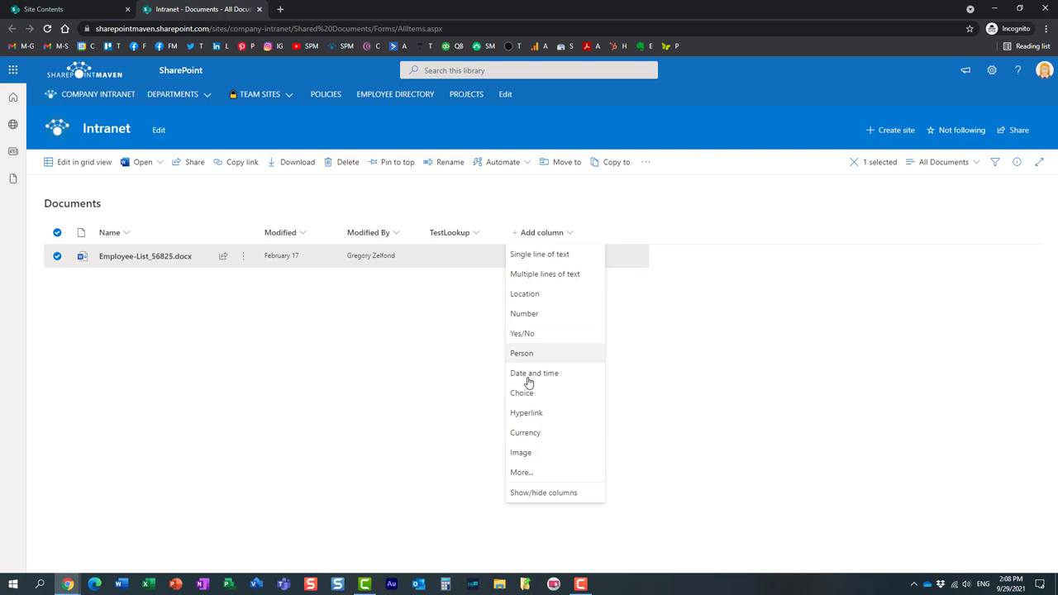
{"action": "left_click", "coordinate": [285, 398]}
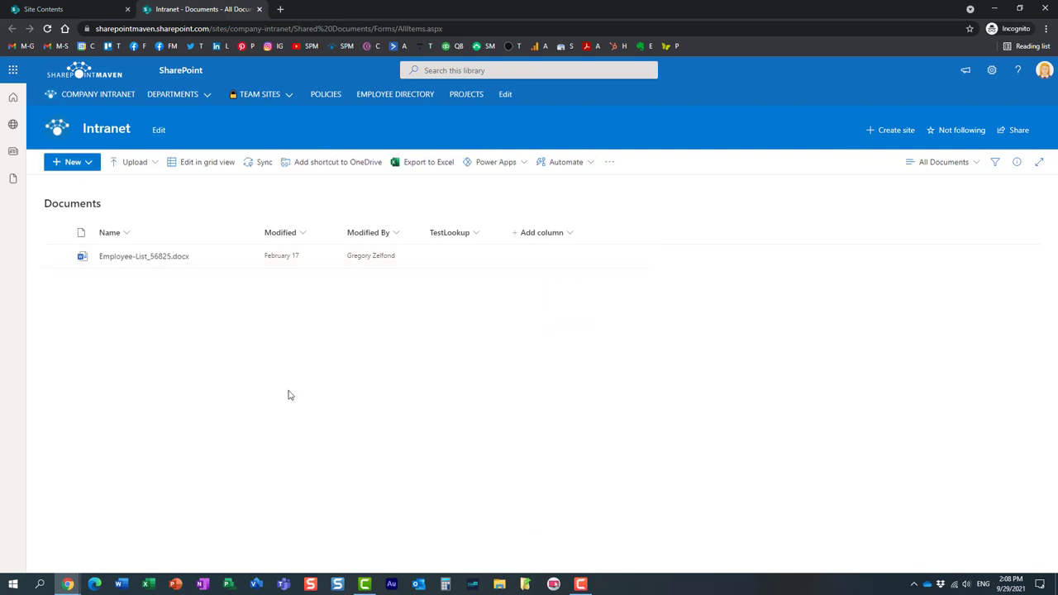
{"action": "left_click", "coordinate": [991, 71]}
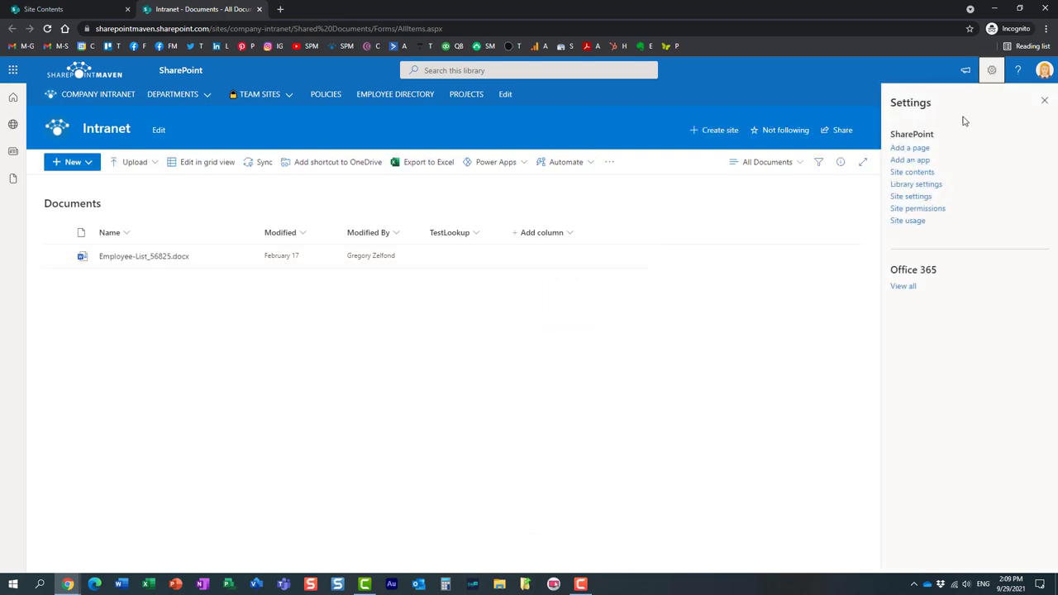
{"action": "left_click", "coordinate": [906, 186]}
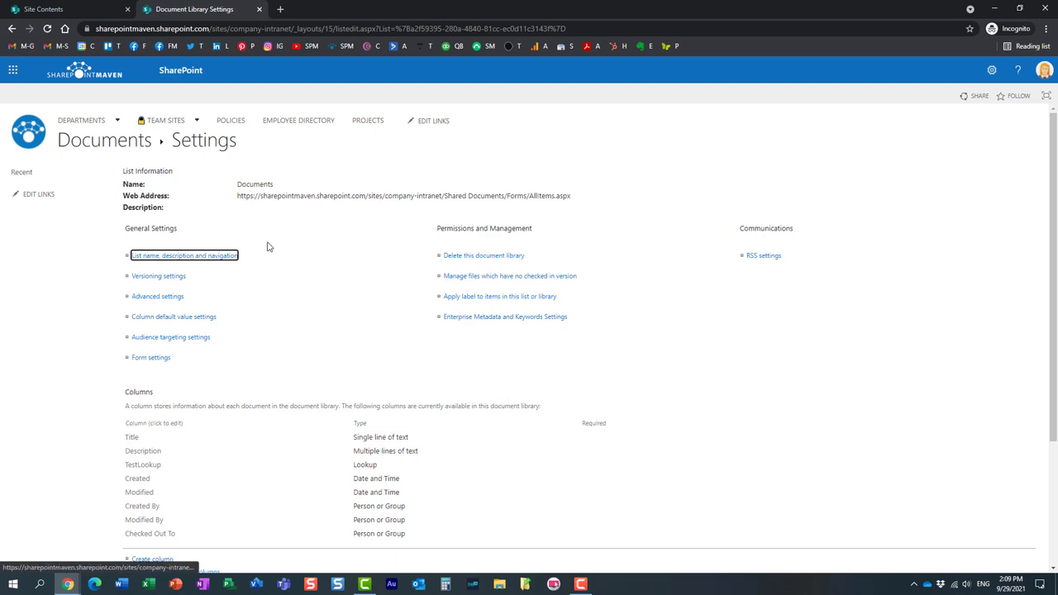
Open the library's versioning settings
{"action": "left_click", "coordinate": [171, 279]}
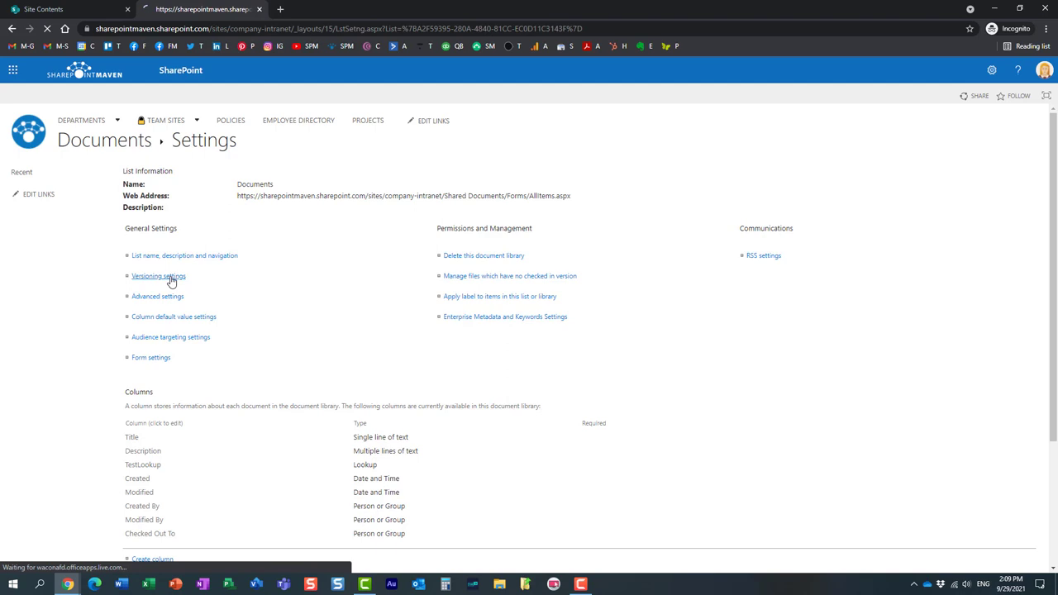
{"action": "left_click", "coordinate": [771, 504]}
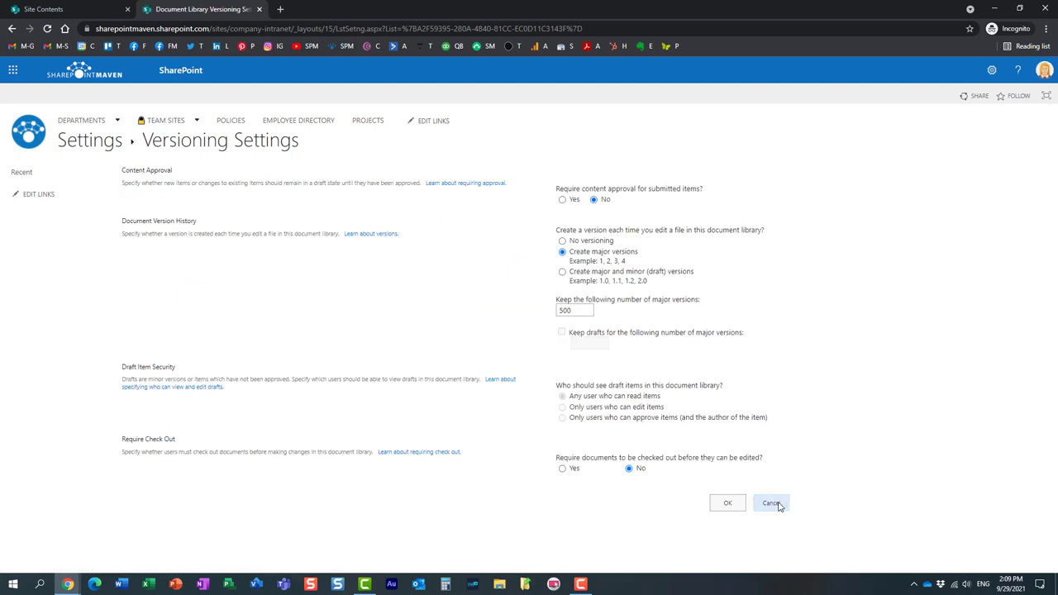
{"action": "left_click", "coordinate": [162, 298]}
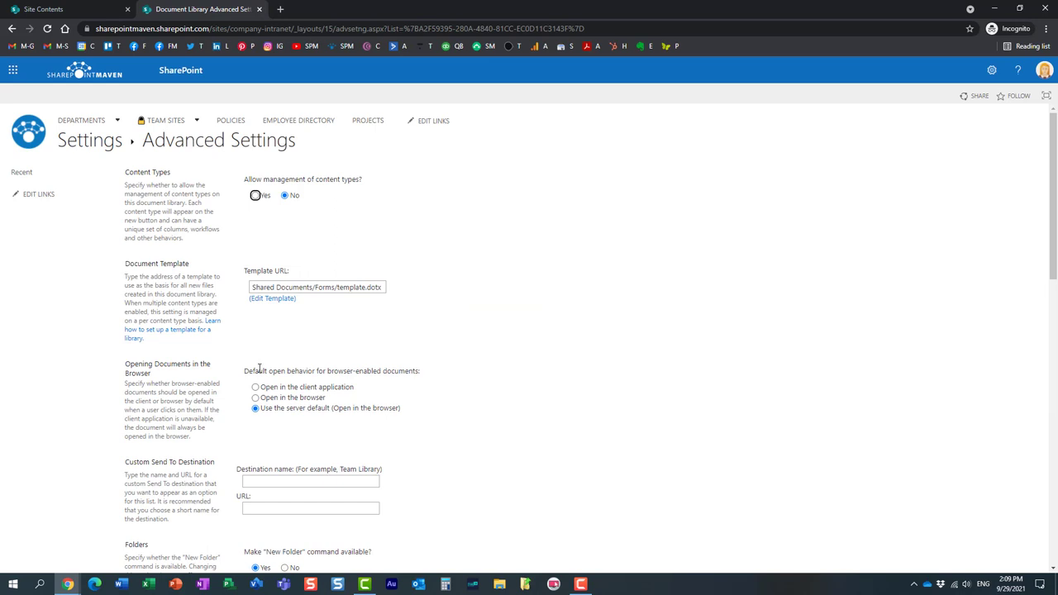
{"action": "scroll", "coordinate": [293, 302], "scroll_direction": "down", "scroll_amount": 4}
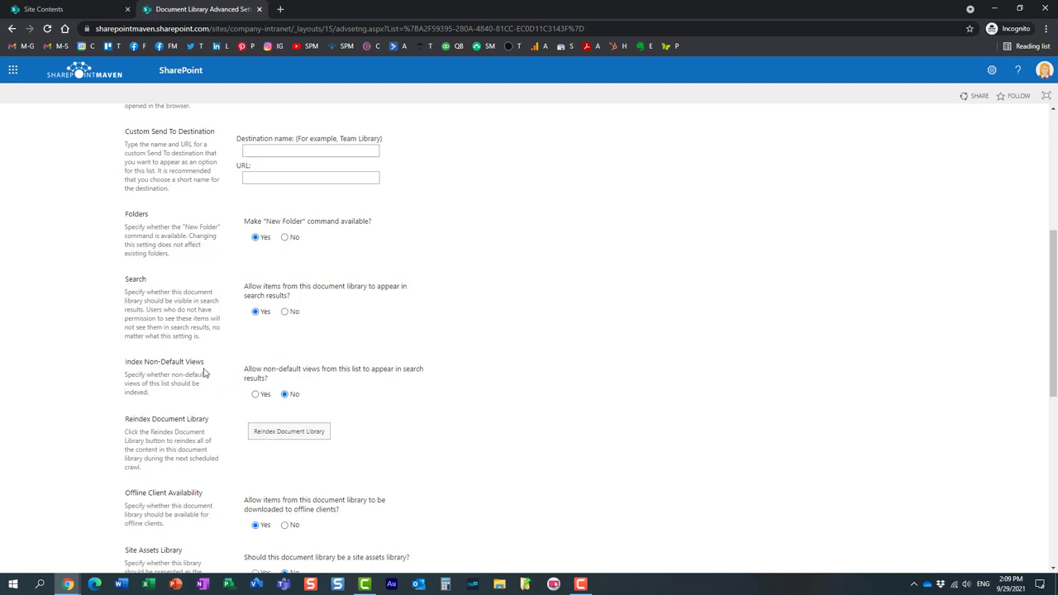
{"action": "scroll", "coordinate": [275, 447], "scroll_direction": "down", "scroll_amount": 1}
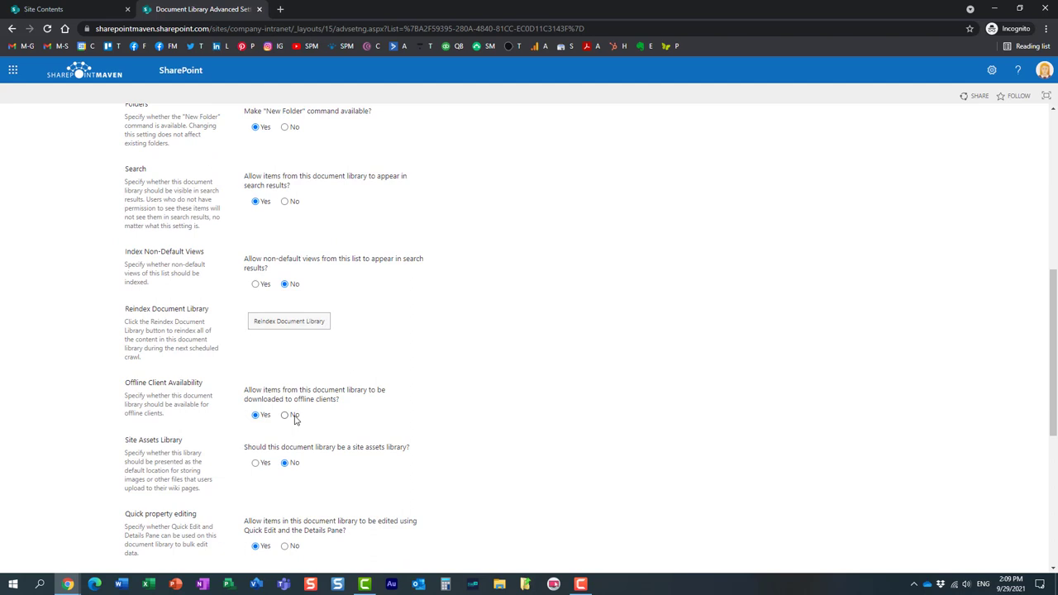
{"action": "left_click", "coordinate": [10, 29]}
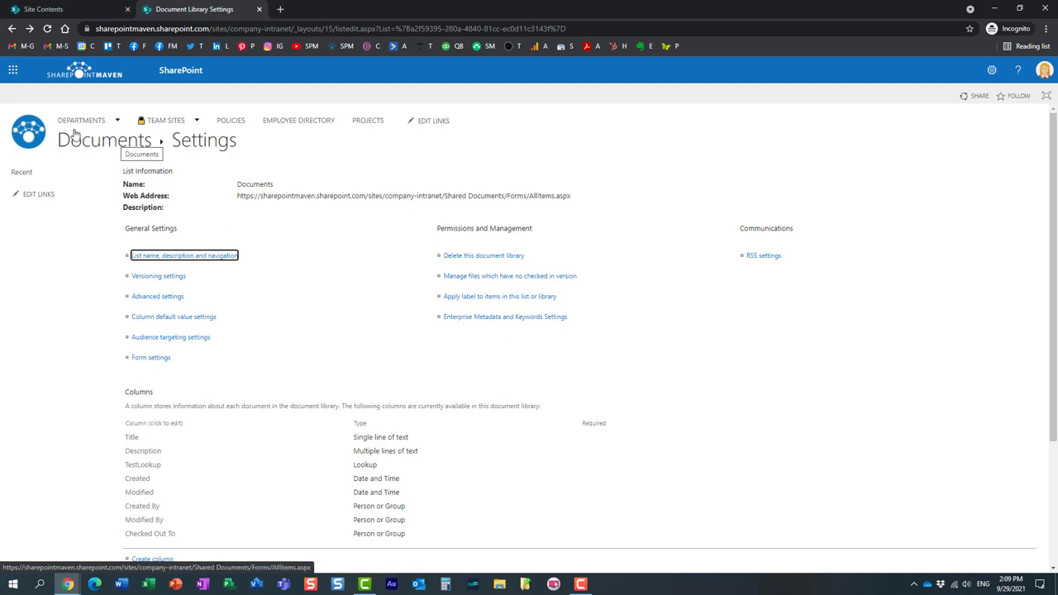
Return to the Intranet home page, open Site contents and view the options for new content
{"action": "left_click", "coordinate": [31, 139]}
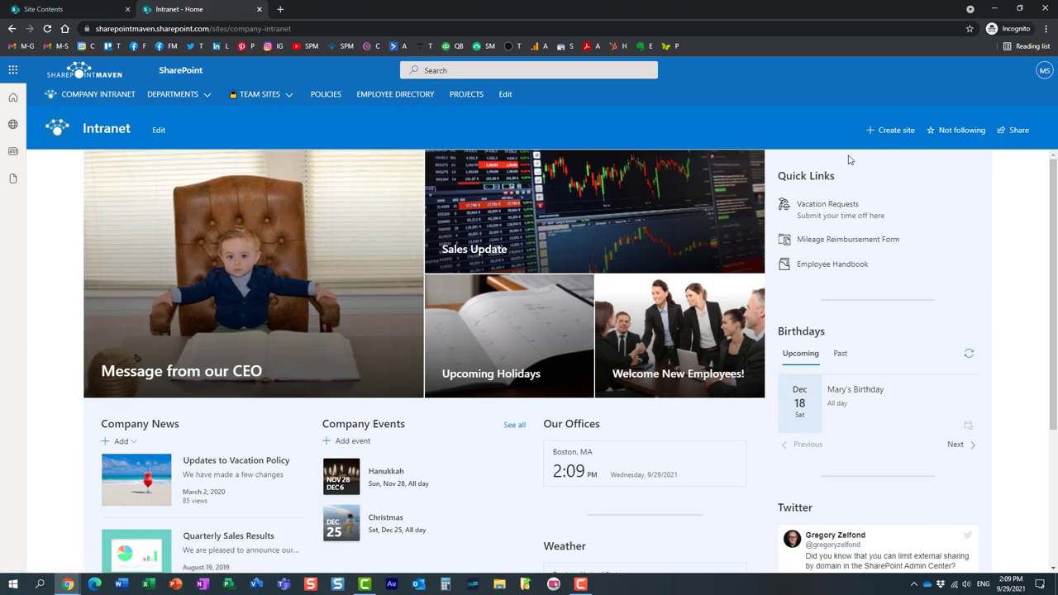
{"action": "left_click", "coordinate": [990, 71]}
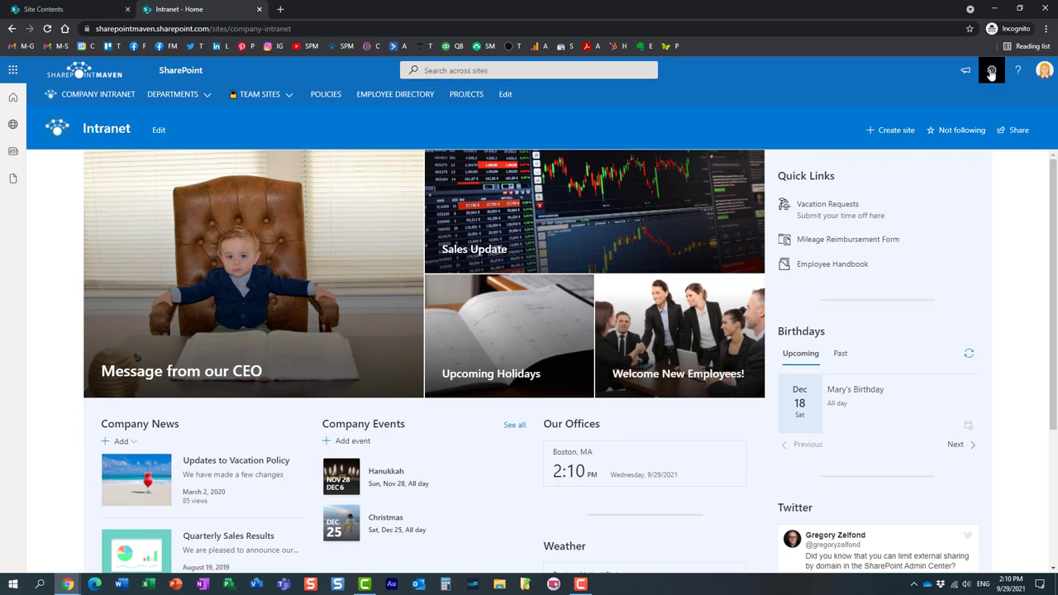
{"action": "left_click", "coordinate": [922, 172]}
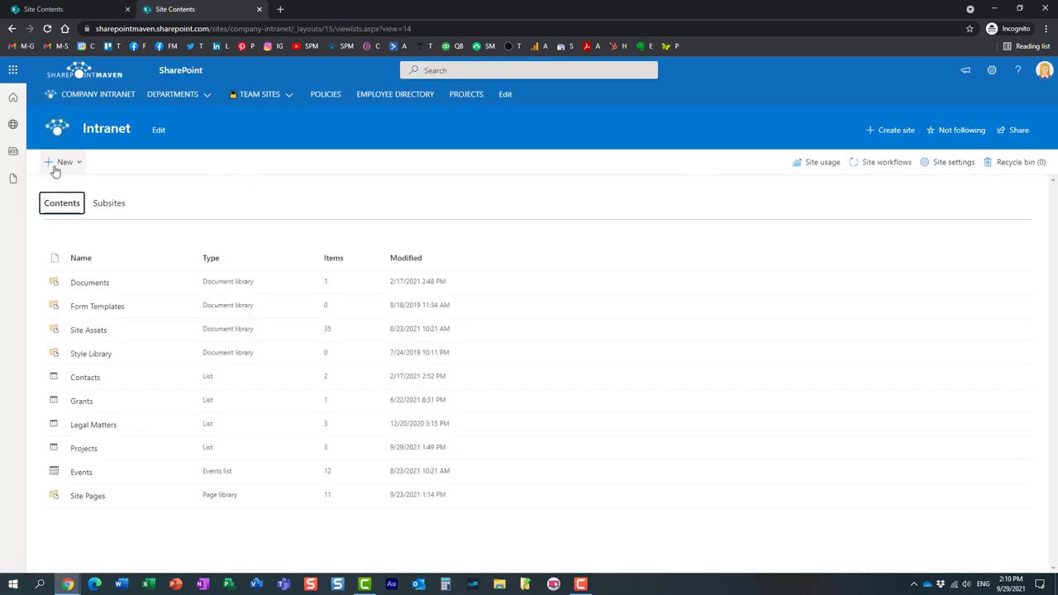
{"action": "left_click", "coordinate": [61, 162]}
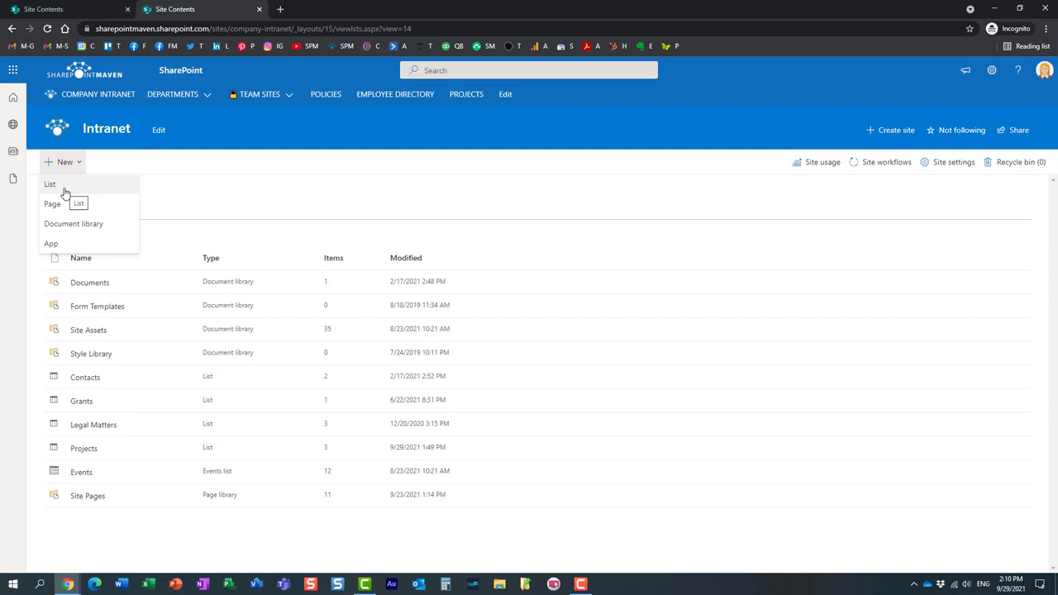
{"action": "left_click", "coordinate": [201, 170]}
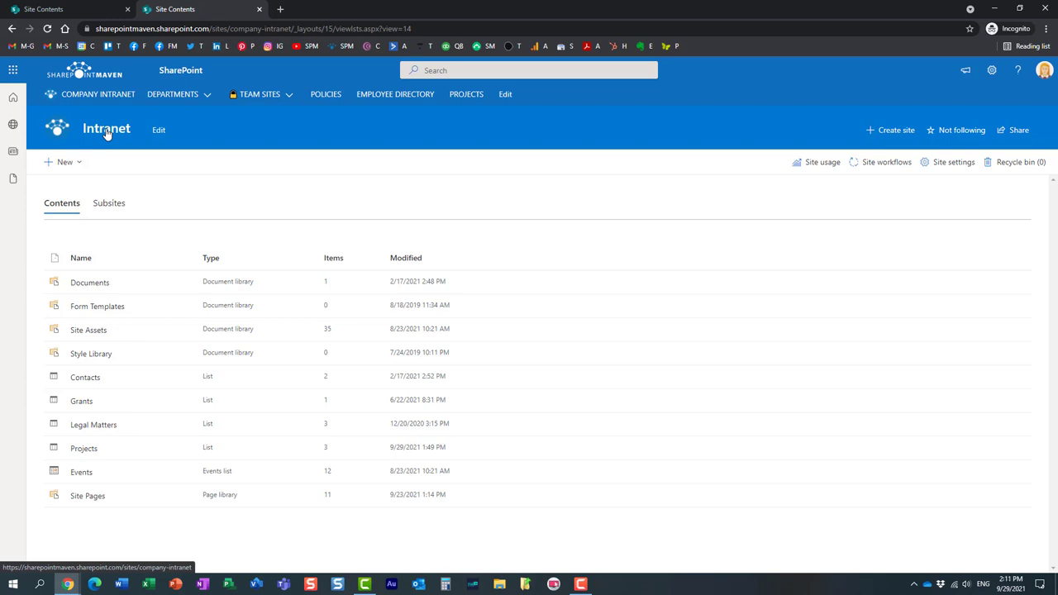
Return to the Intranet home page, then switch to the owner's window showing the Documents library
{"action": "left_click", "coordinate": [106, 132]}
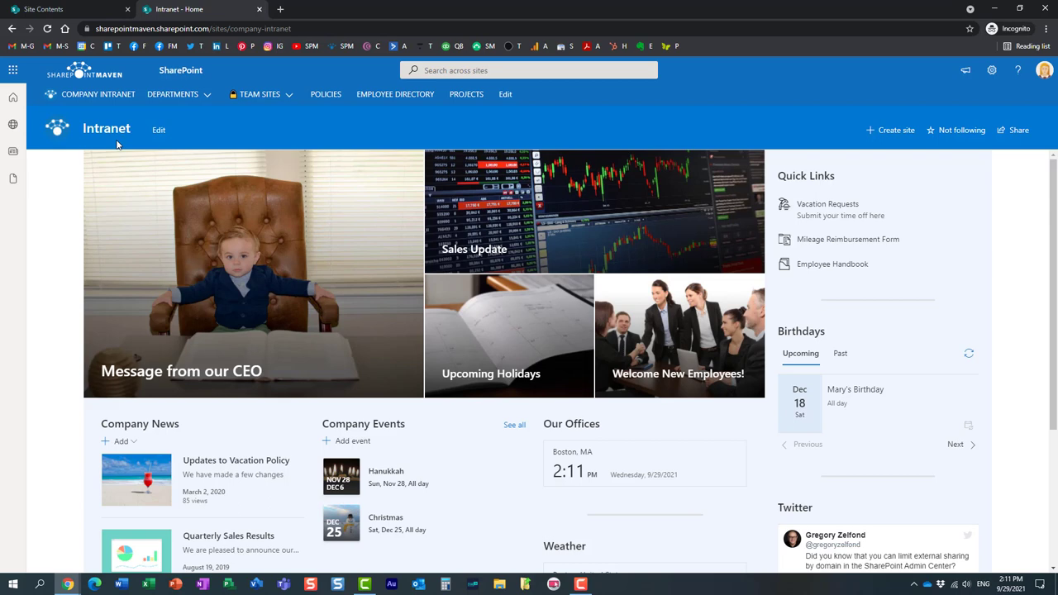
{"action": "mouse_move", "coordinate": [67, 583]}
{"action": "left_click", "coordinate": [84, 533]}
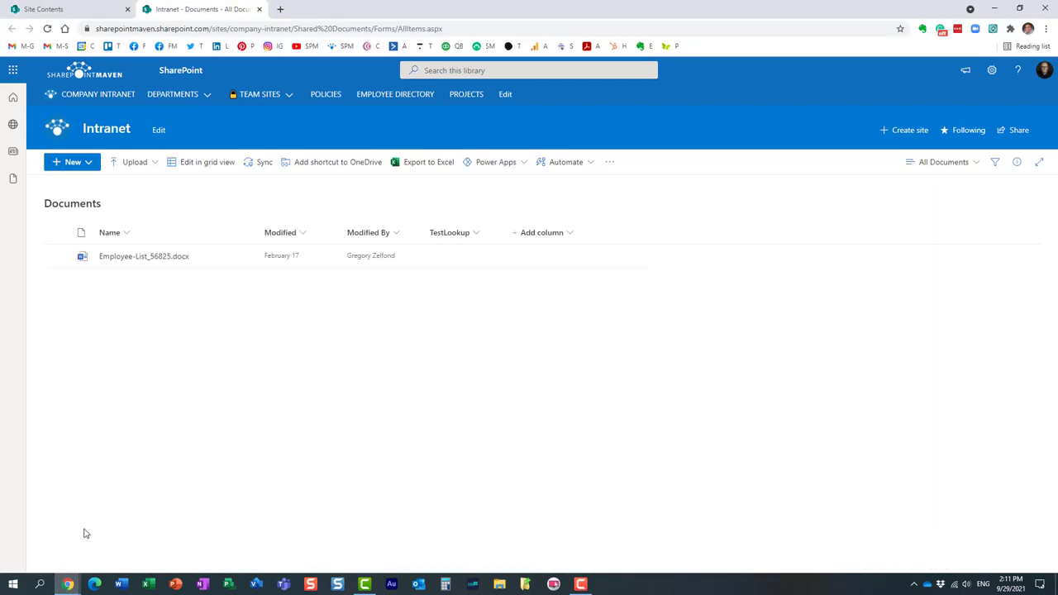
Reach Advanced permissions settings through Site permissions and select the Intranet Members group
{"action": "left_click", "coordinate": [991, 70]}
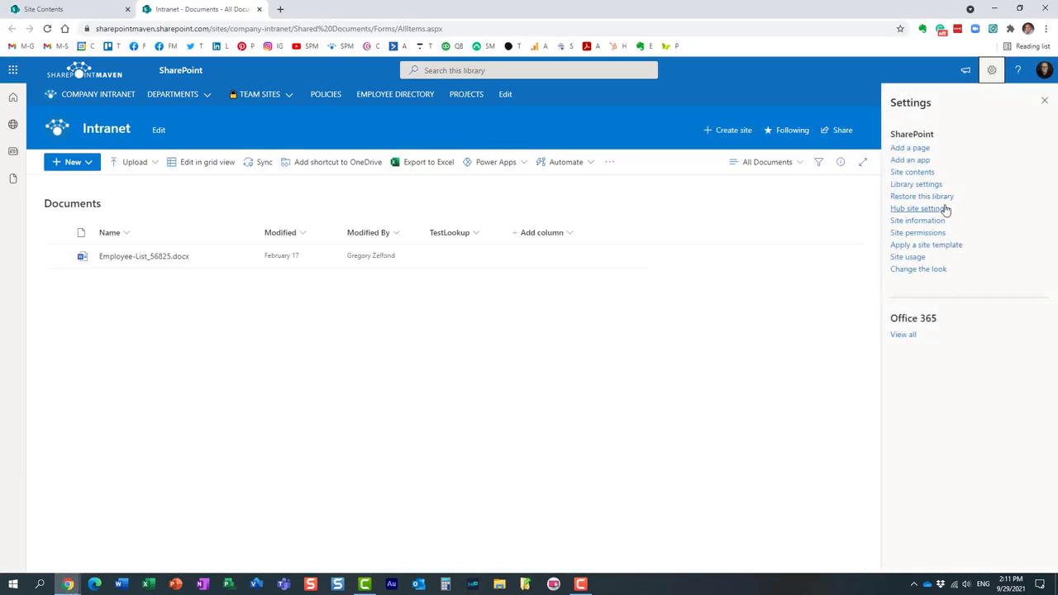
{"action": "left_click", "coordinate": [936, 233]}
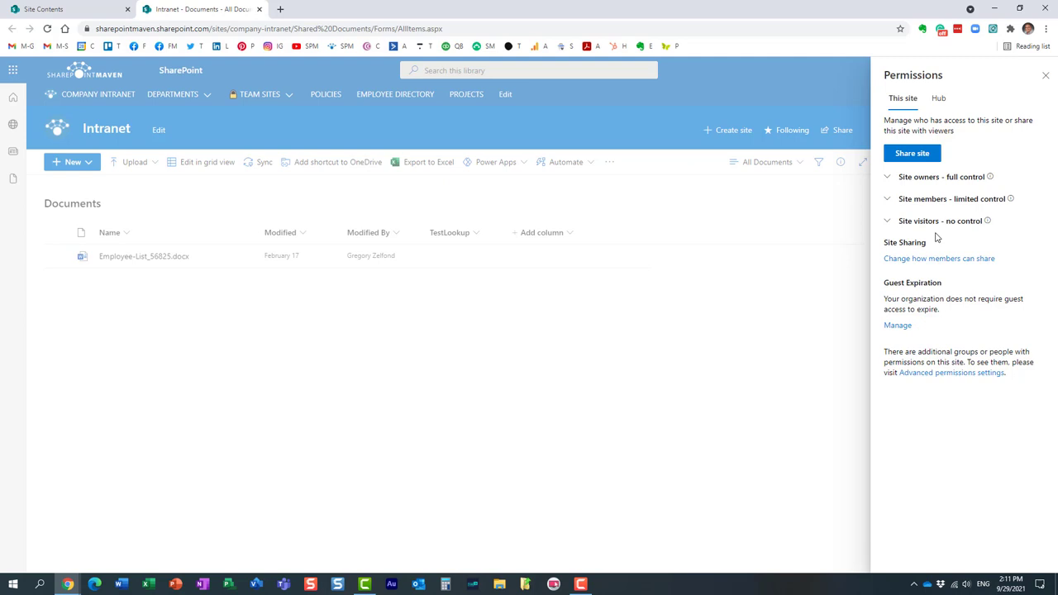
{"action": "left_click", "coordinate": [975, 373]}
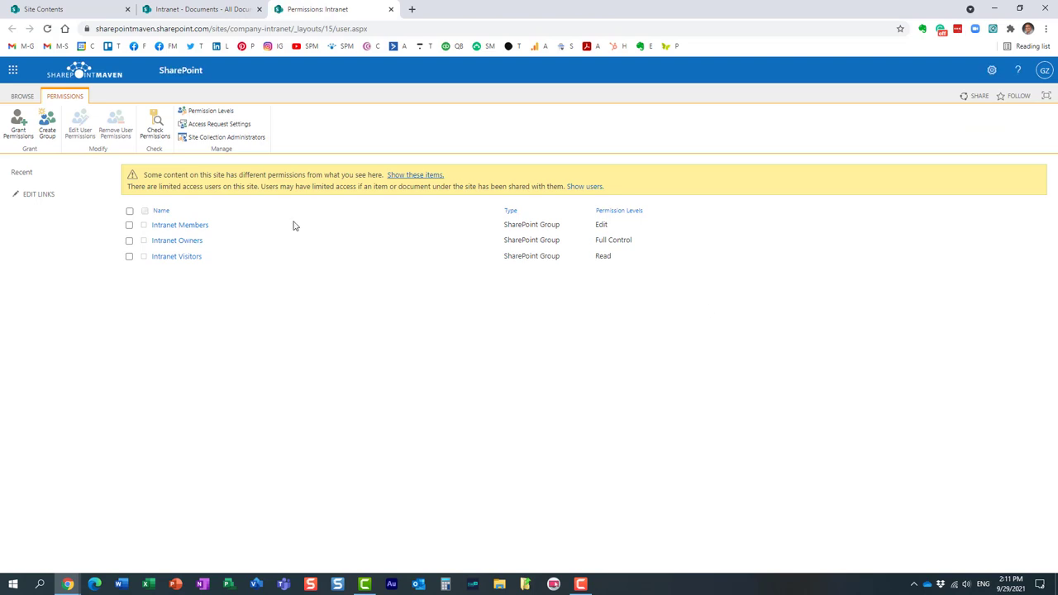
{"action": "left_click", "coordinate": [130, 226]}
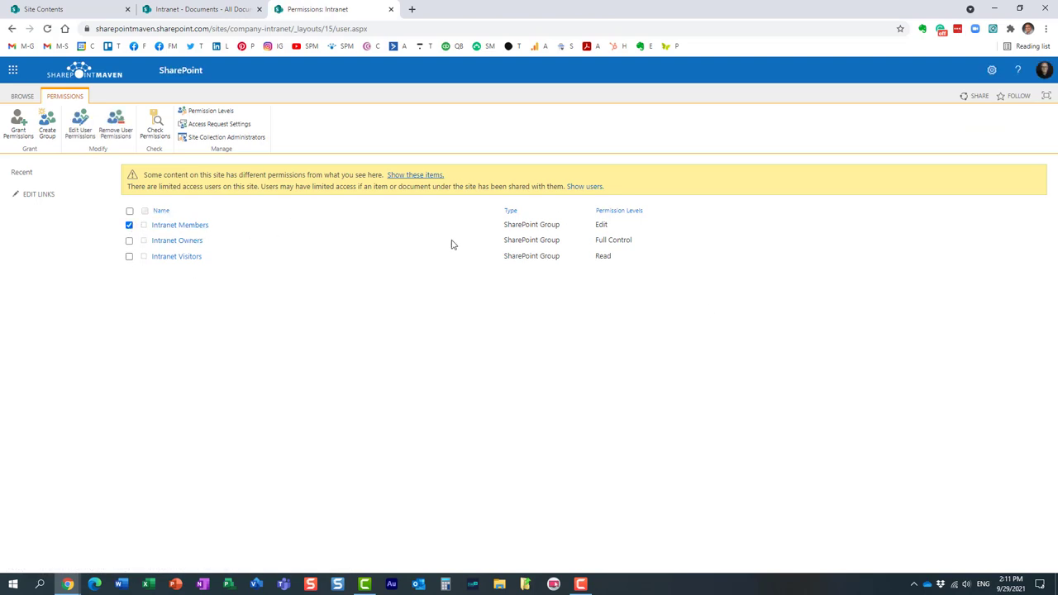
Try switching Intranet Members from Edit to Contribute, then cancel so Edit remains
{"action": "left_click", "coordinate": [86, 129]}
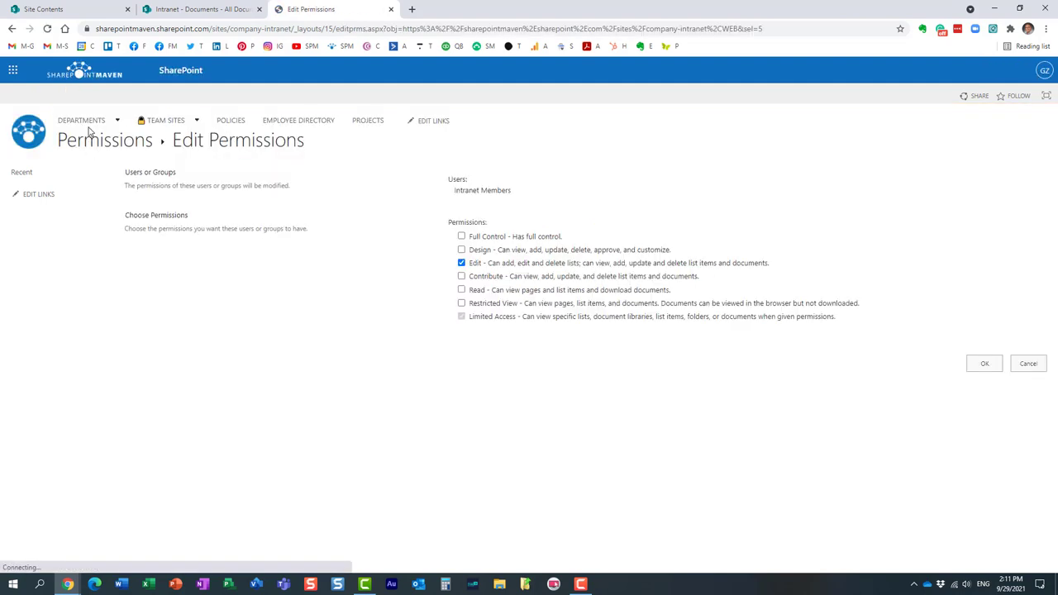
{"action": "left_click", "coordinate": [461, 276]}
{"action": "left_click", "coordinate": [461, 262]}
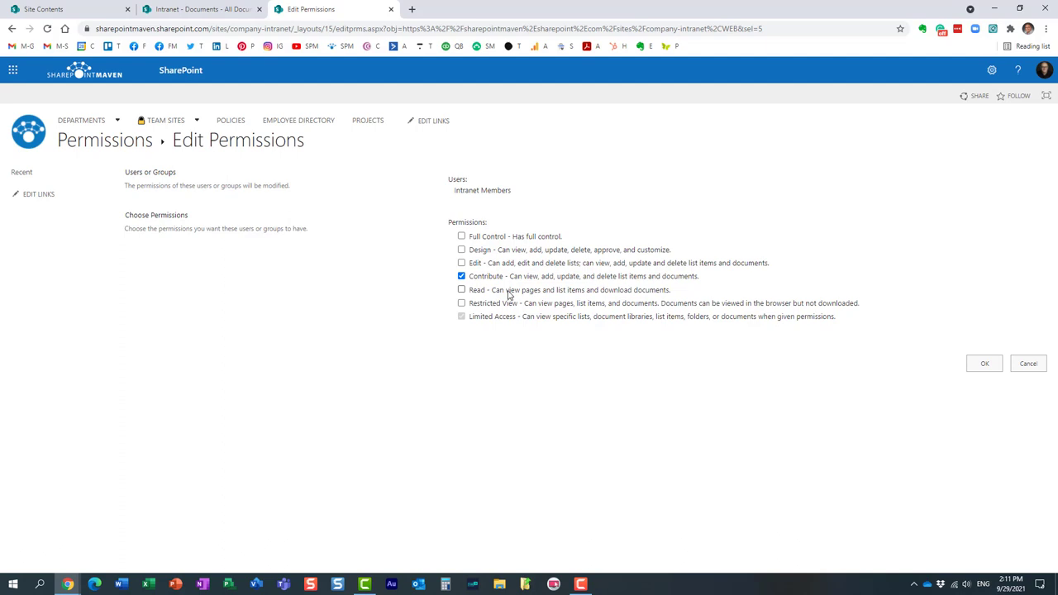
{"action": "left_click", "coordinate": [1042, 366]}
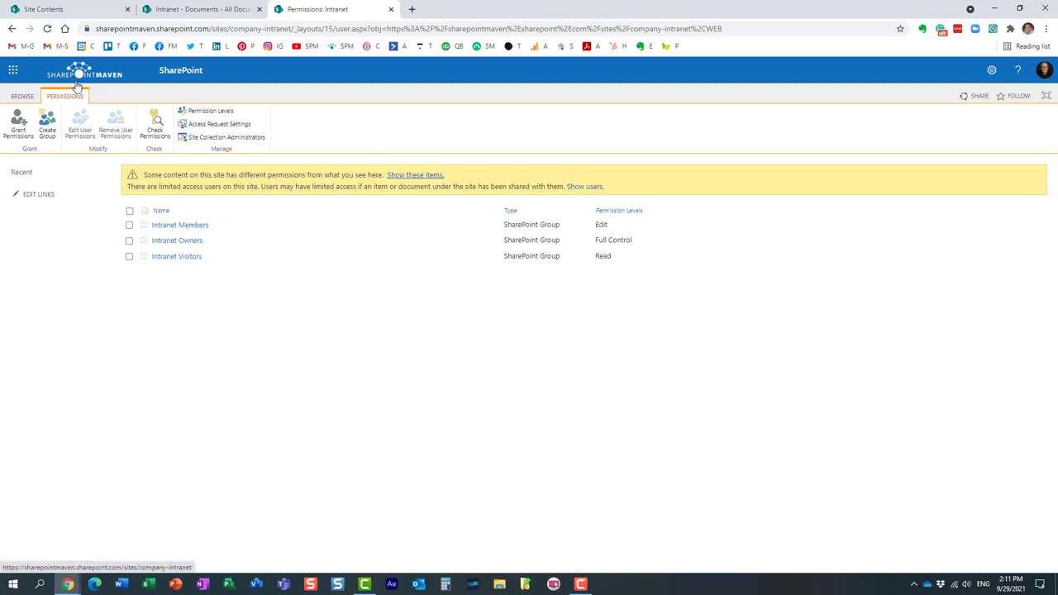
Return to the Documents library tab and close the Permissions and Settings panels
{"action": "left_click", "coordinate": [220, 10]}
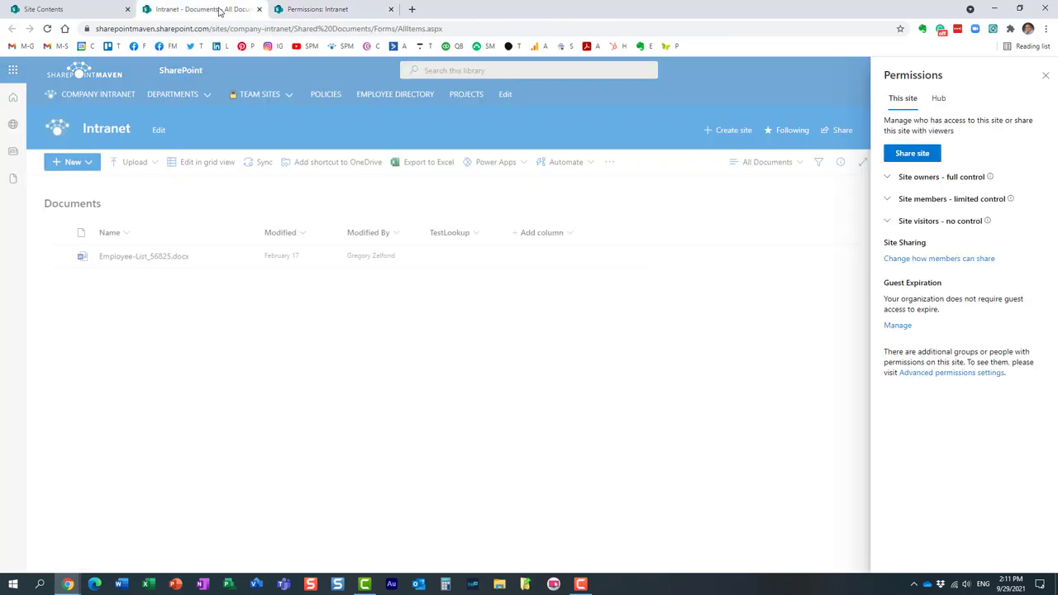
{"action": "left_click", "coordinate": [1044, 75]}
{"action": "left_click", "coordinate": [1043, 99]}
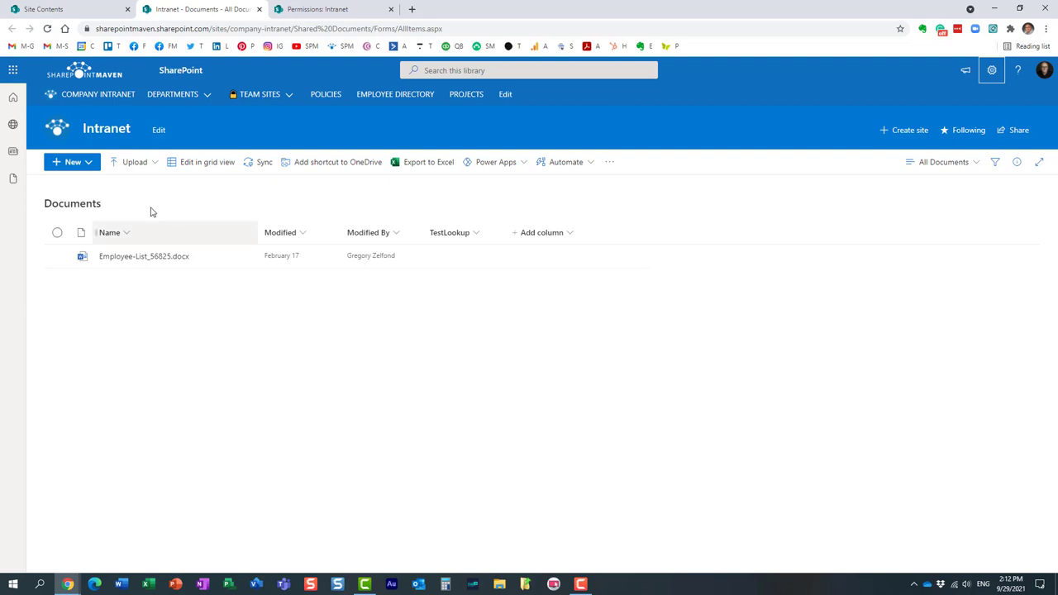
{"action": "left_click", "coordinate": [992, 71]}
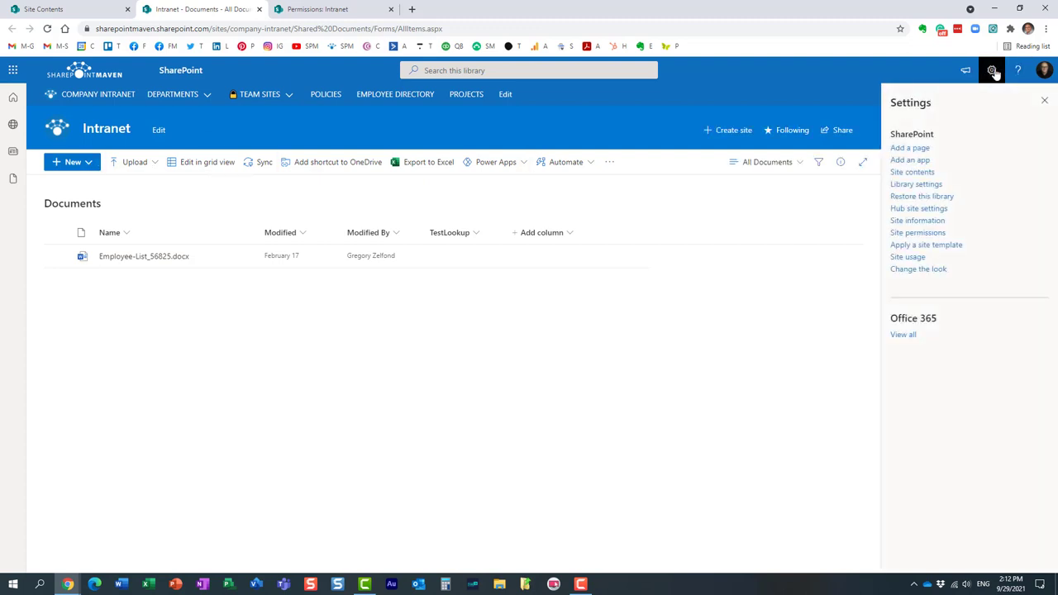
{"action": "left_click", "coordinate": [1042, 101]}
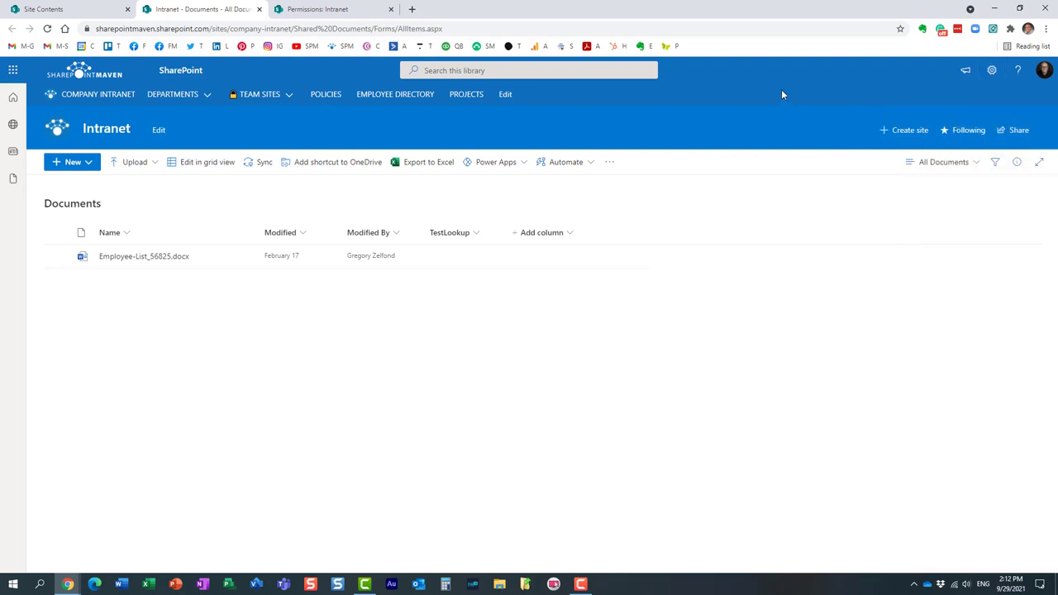